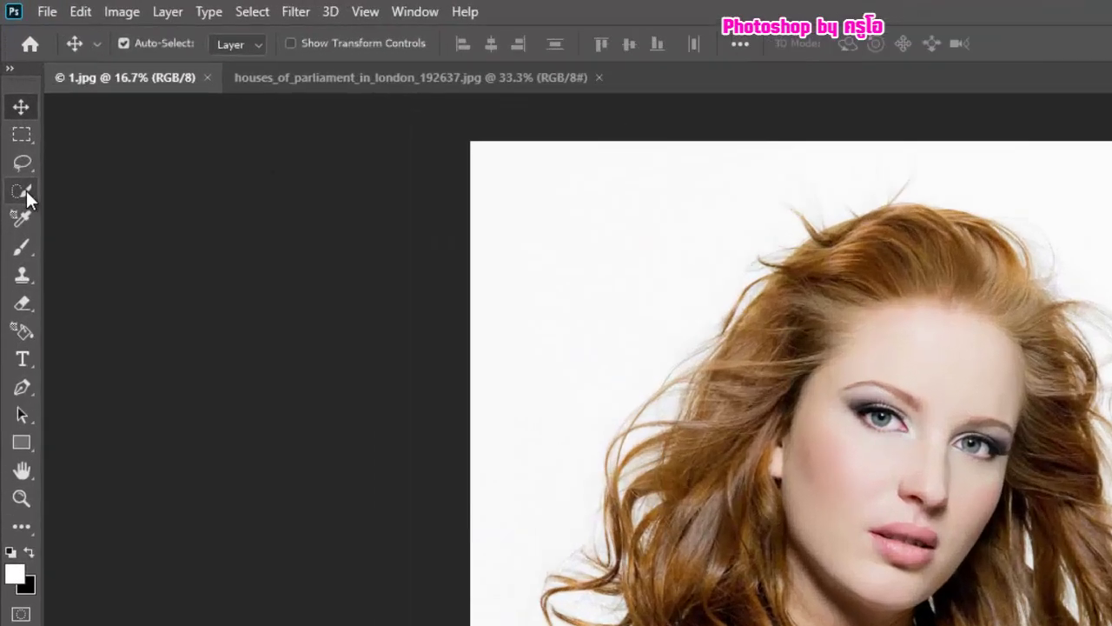
# - With the Quick Selection tool, use Select Subject to select the red-haired woman
pyautogui.click(14, 105)
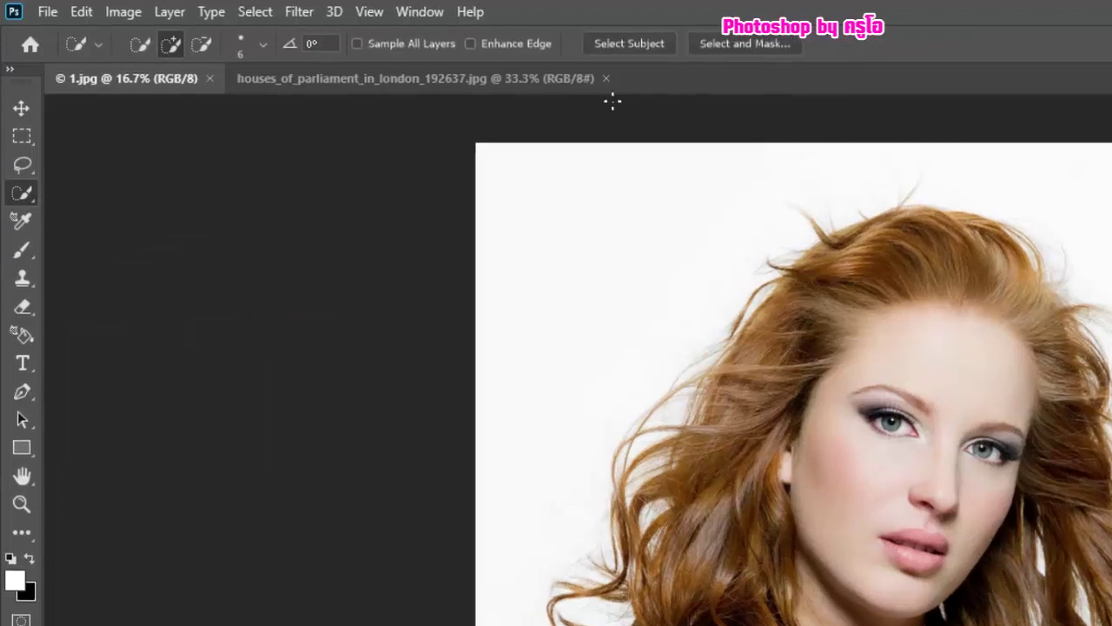
pyautogui.click(622, 44)
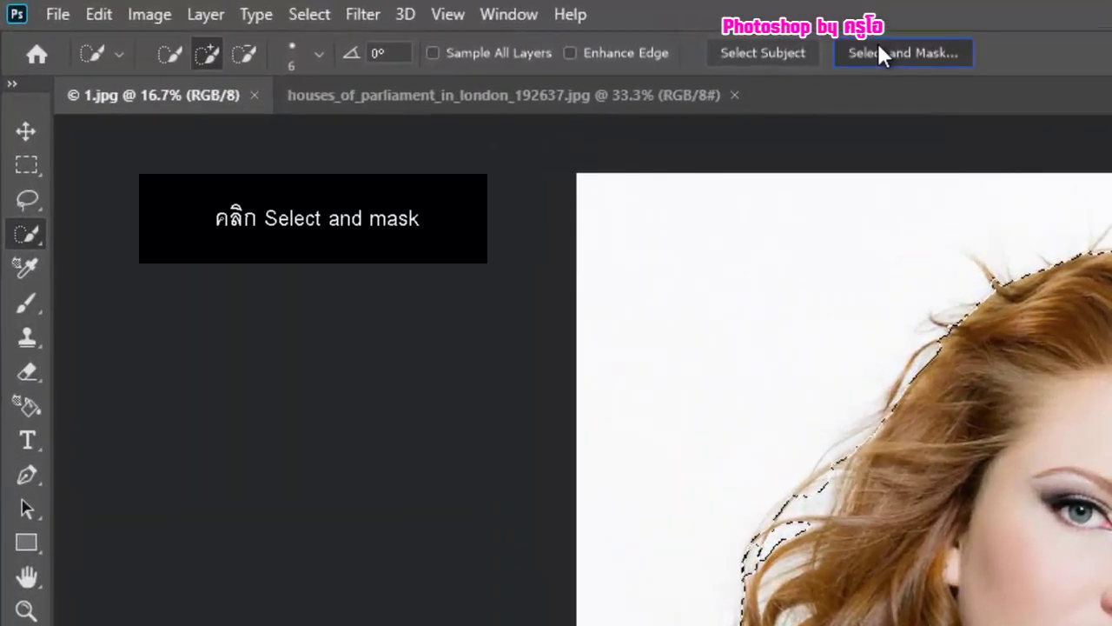
# - In Select and Mask, enable Smart Radius and set the edge radius to 1 px
pyautogui.click(531, 32)
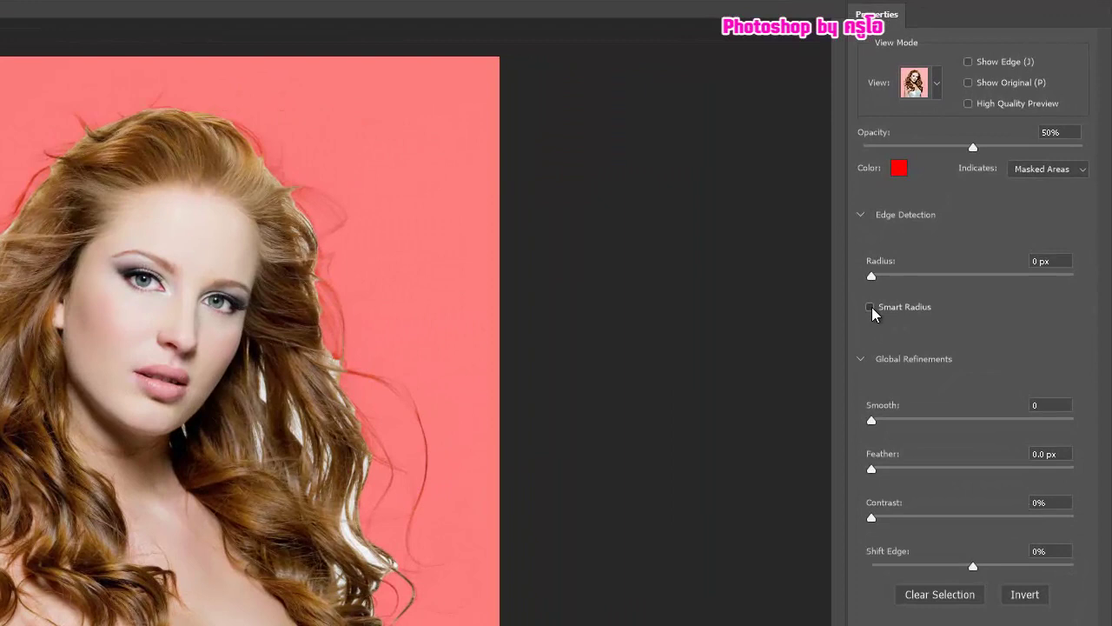
pyautogui.click(871, 308)
pyautogui.click(1039, 262)
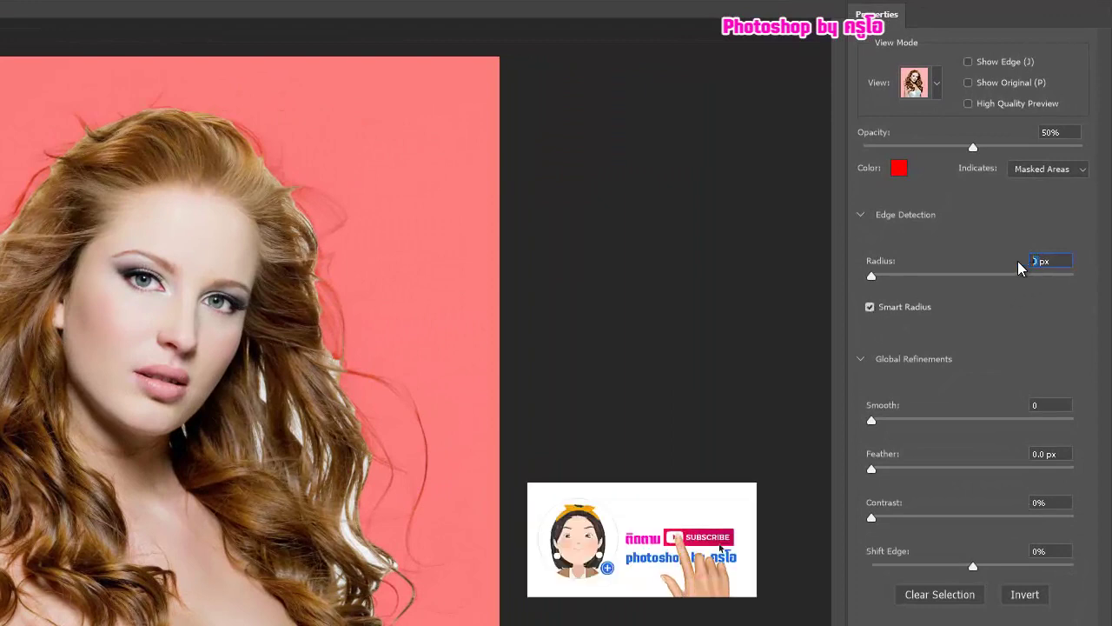
pyautogui.write('1')
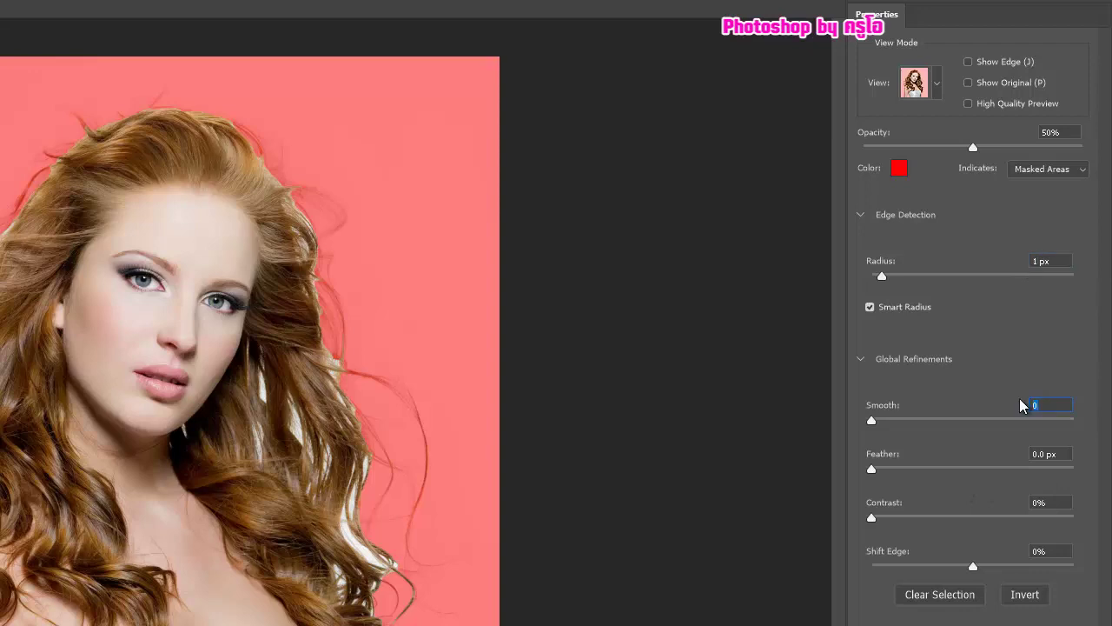
pyautogui.write('1')
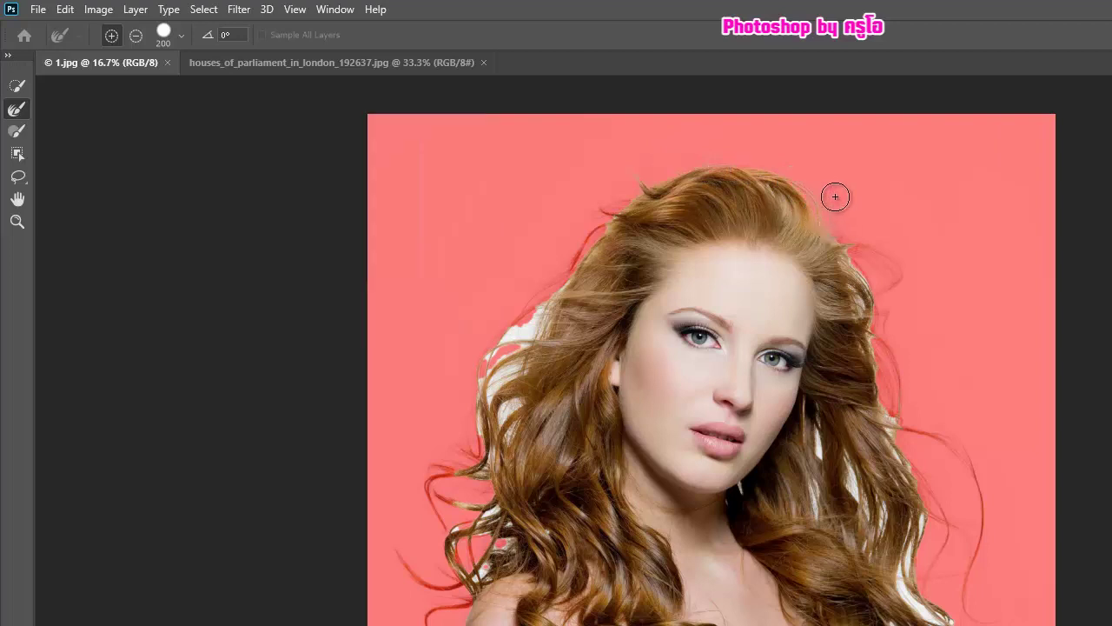
# - Brush the right hair edge and lower right strands with the Refine Edge Brush, removing the white fringe
pyautogui.moveTo(835, 196); pyautogui.dragTo(883, 258)
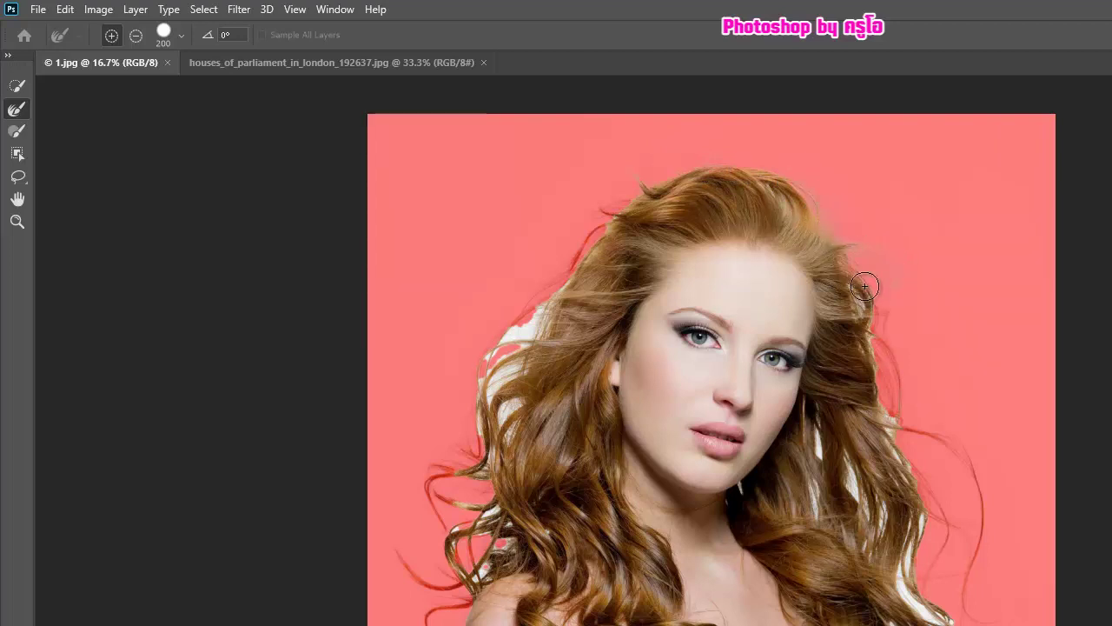
pyautogui.moveTo(865, 287)
pyautogui.mouseDown()
pyautogui.moveTo(893, 432)
pyautogui.moveTo(883, 332)
pyautogui.moveTo(869, 419)
pyautogui.mouseUp()
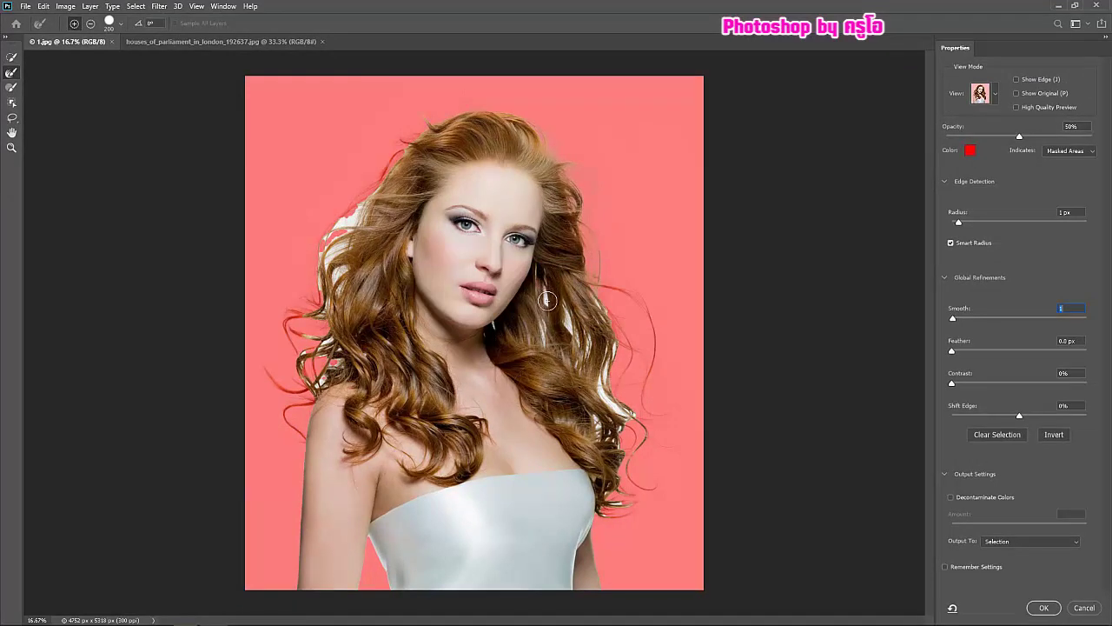
pyautogui.click(597, 331)
pyautogui.click(565, 303)
pyautogui.click(570, 330)
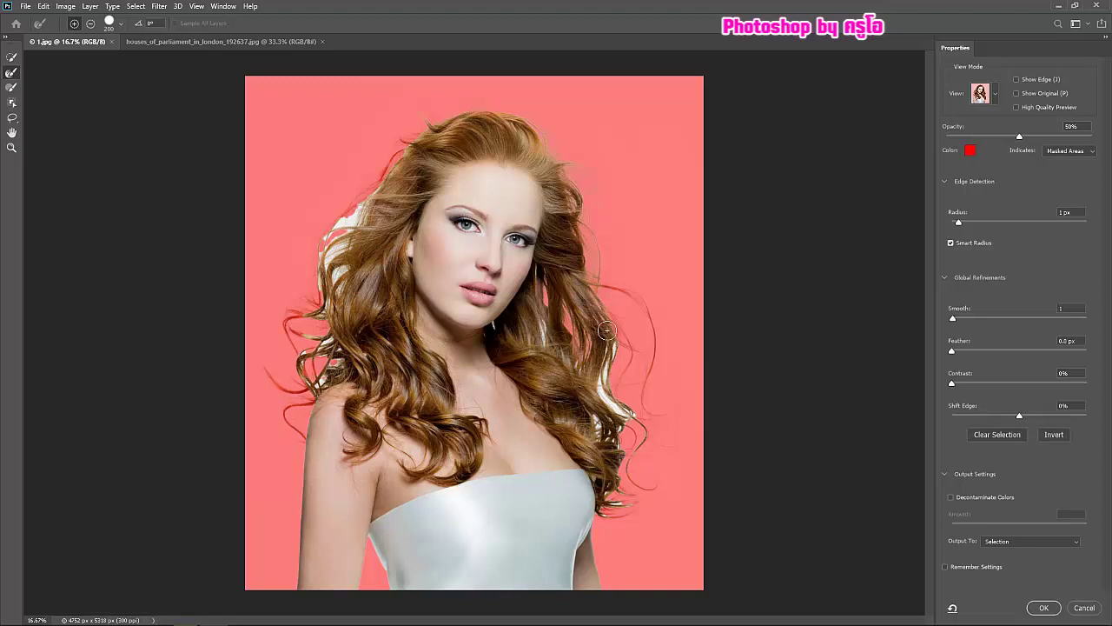
pyautogui.moveTo(606, 360); pyautogui.dragTo(628, 420)
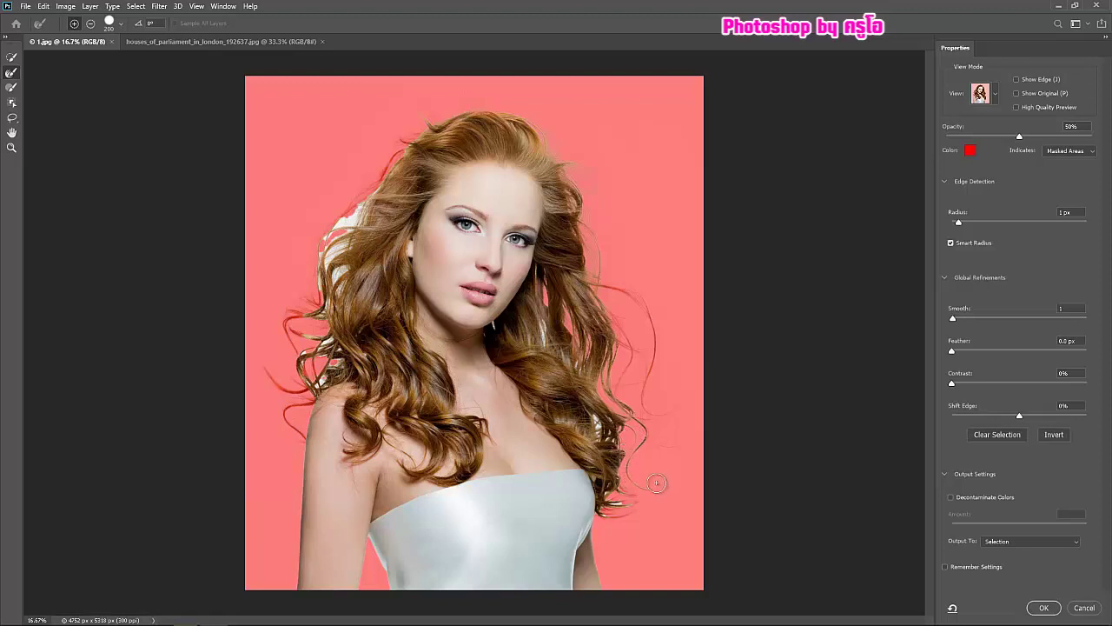
pyautogui.moveTo(657, 483)
pyautogui.mouseDown()
pyautogui.moveTo(627, 353)
pyautogui.moveTo(593, 304)
pyautogui.mouseUp()
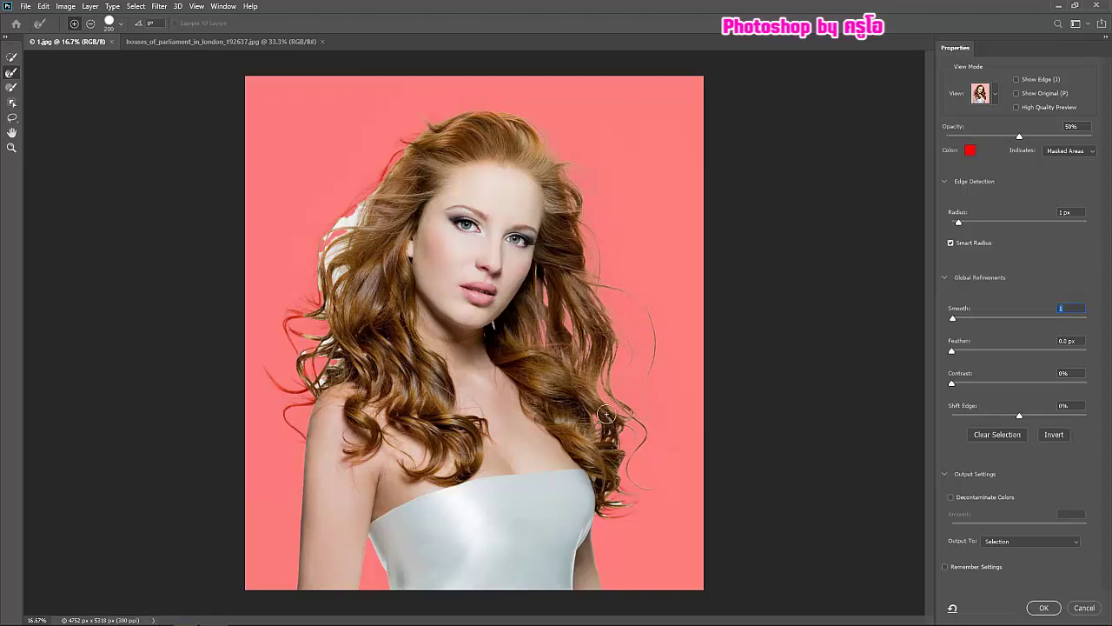
# - Brush away the upper left hair halo and recover curls near the shoulders and lower right
pyautogui.click(607, 481)
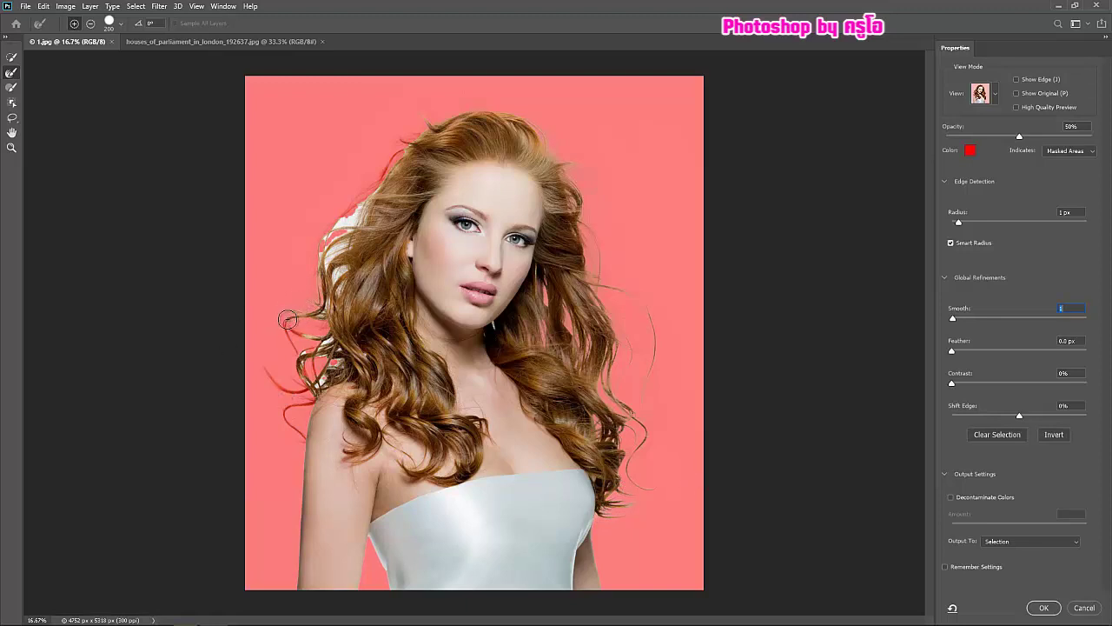
pyautogui.moveTo(287, 320); pyautogui.dragTo(326, 344)
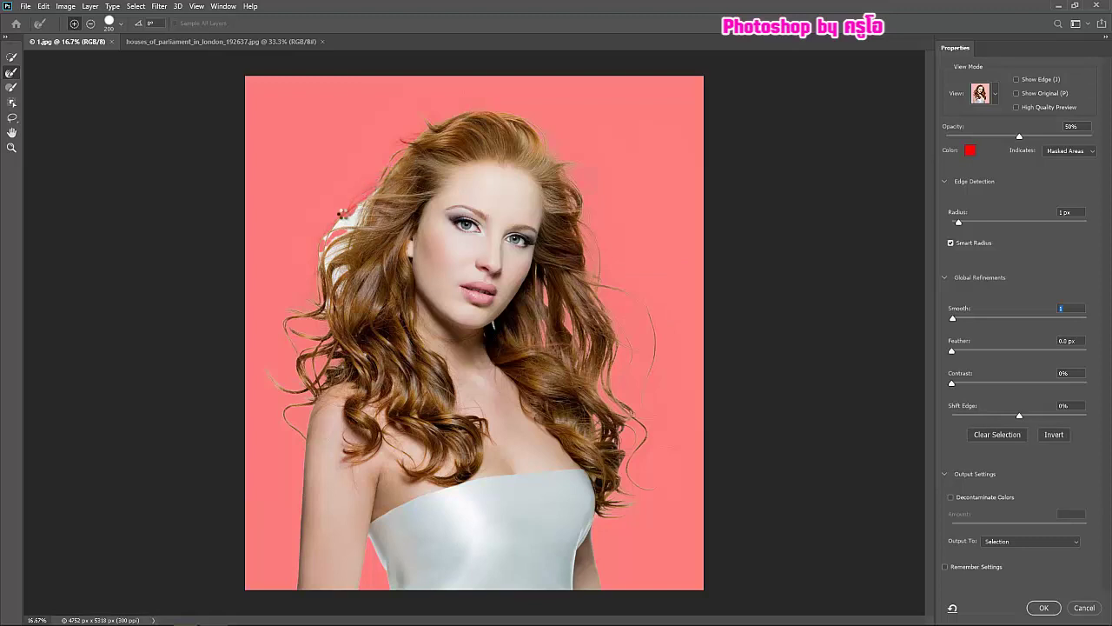
pyautogui.moveTo(343, 211); pyautogui.dragTo(331, 267)
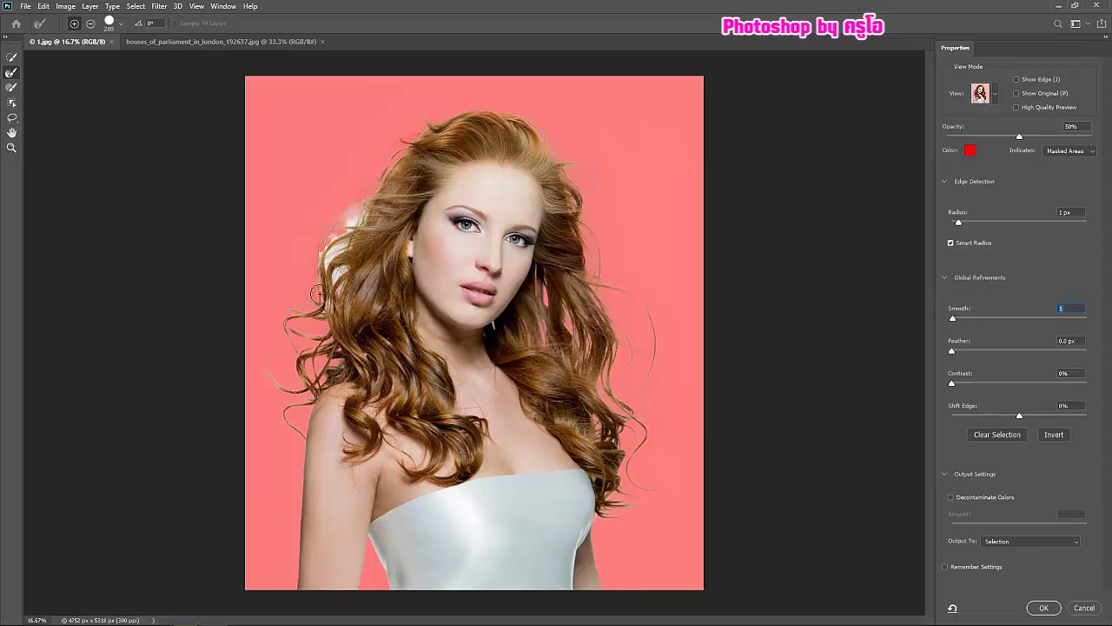
pyautogui.moveTo(329, 267); pyautogui.dragTo(365, 214)
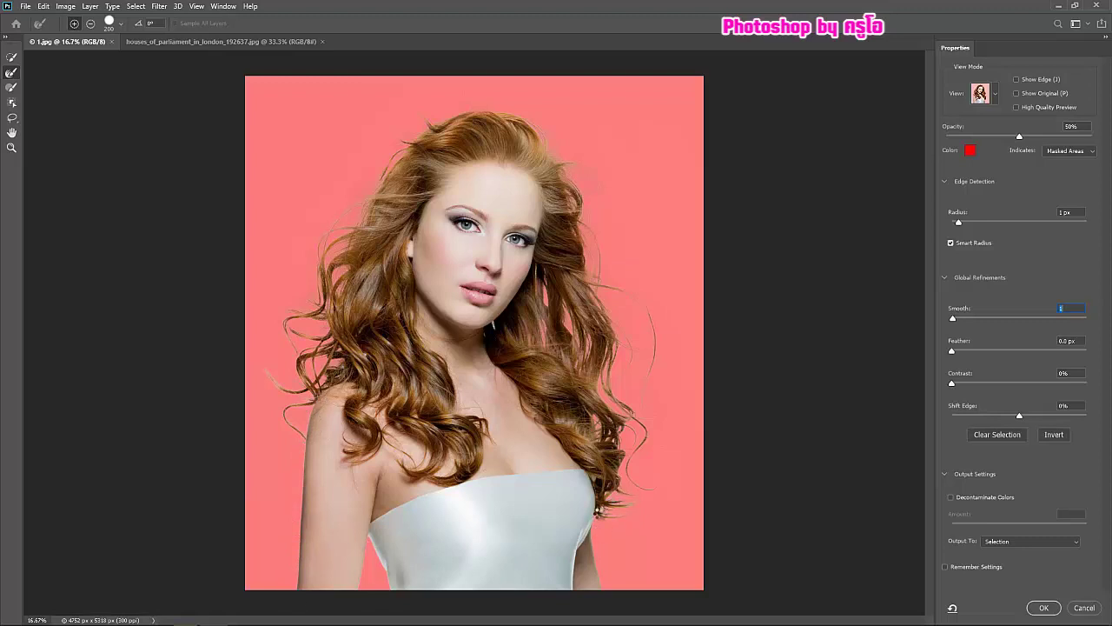
pyautogui.moveTo(604, 514); pyautogui.dragTo(647, 504)
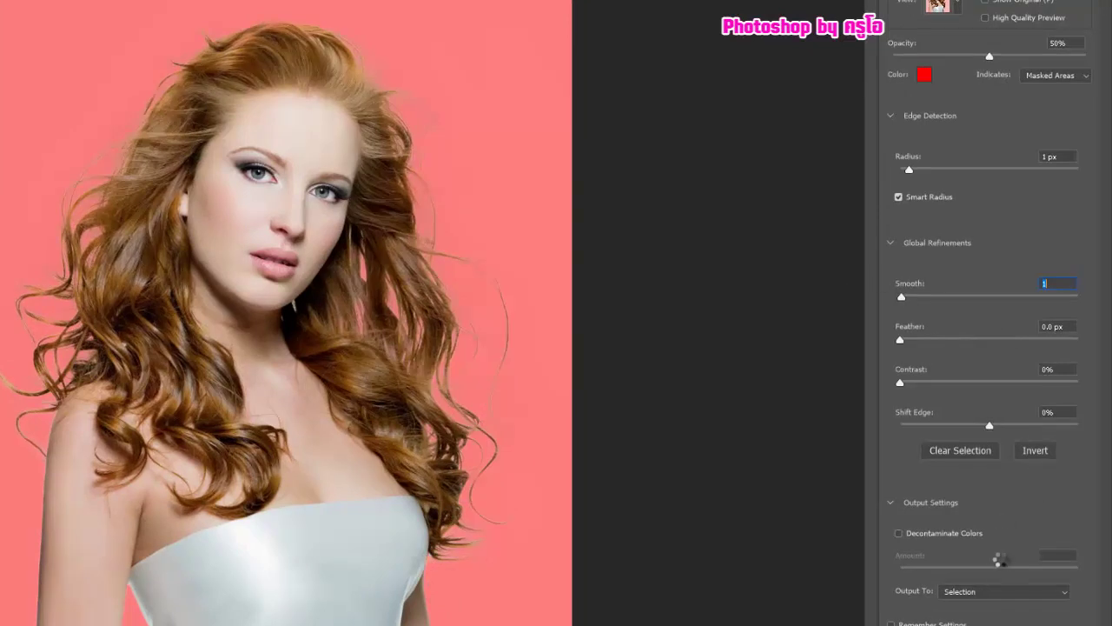
pyautogui.click(955, 6)
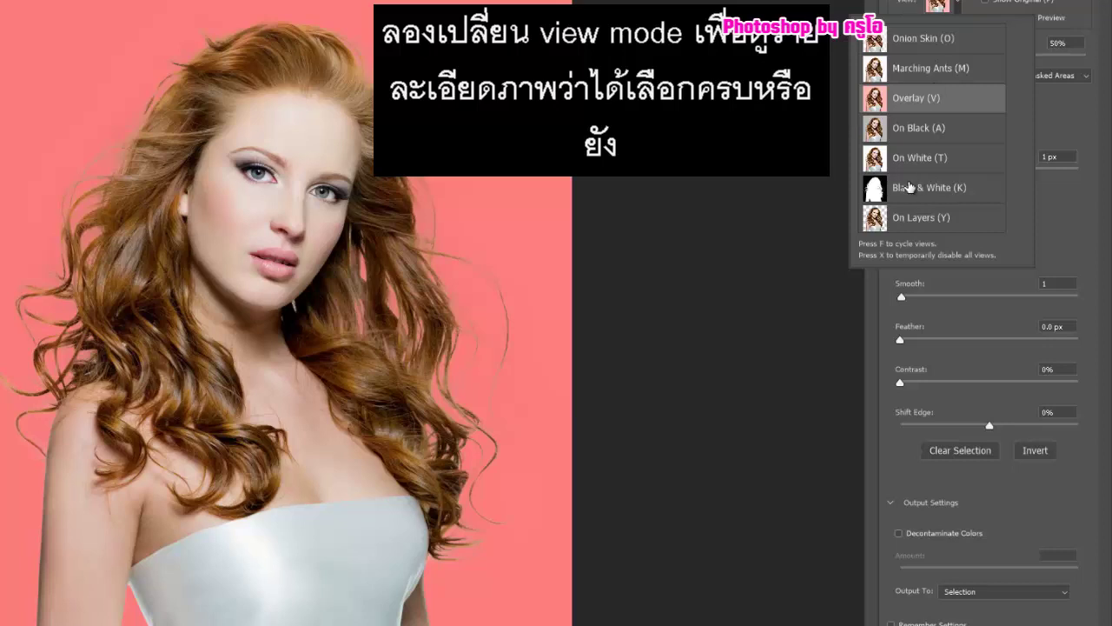
pyautogui.click(909, 186)
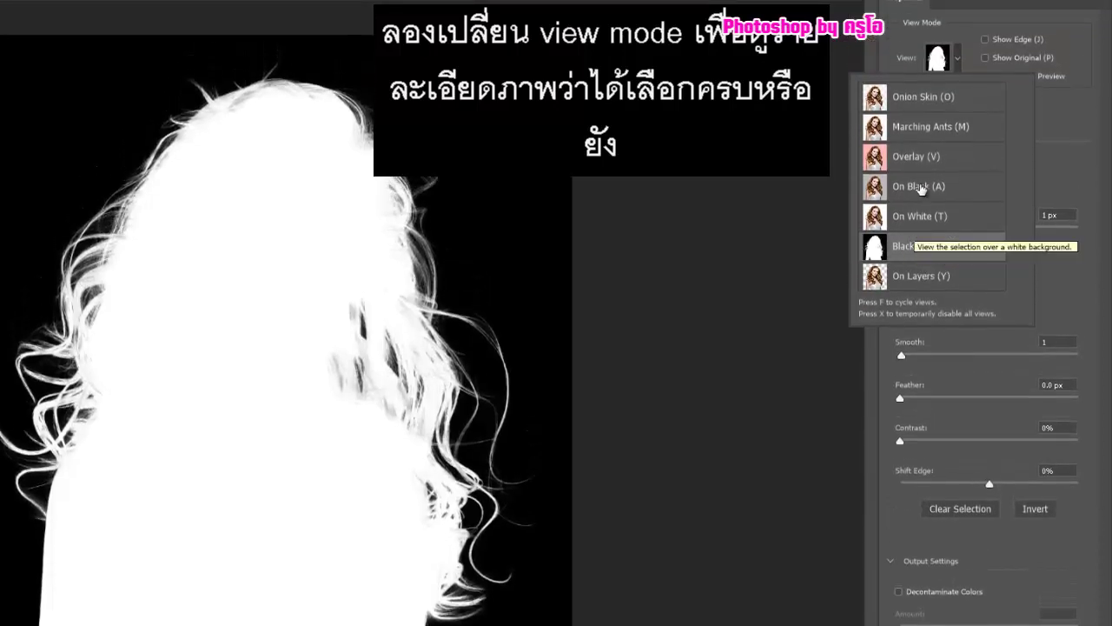
pyautogui.click(921, 161)
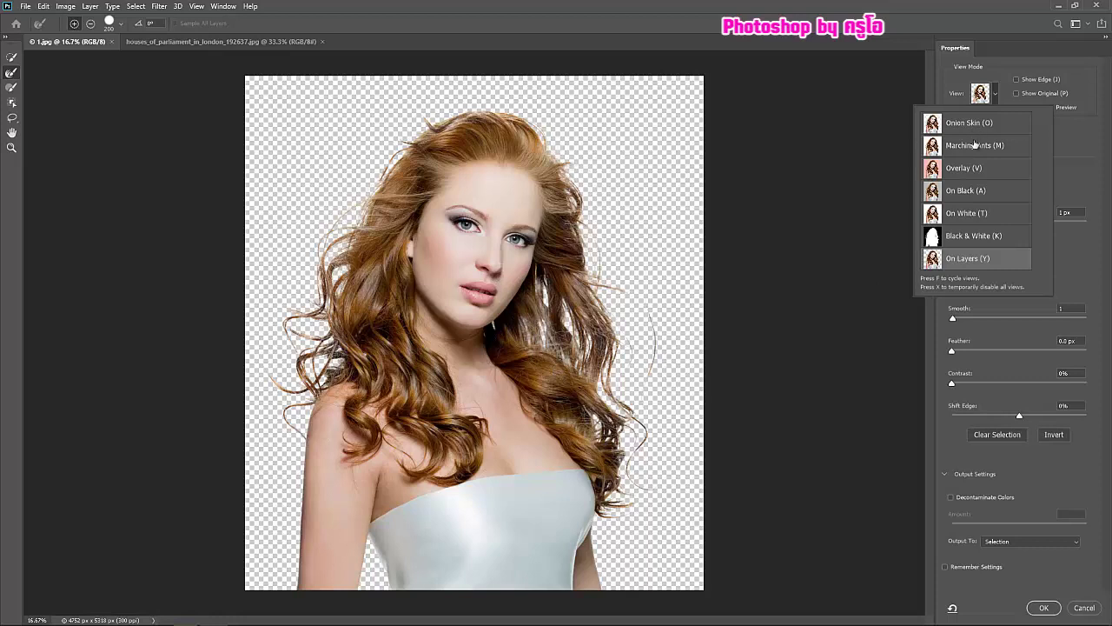
pyautogui.click(966, 169)
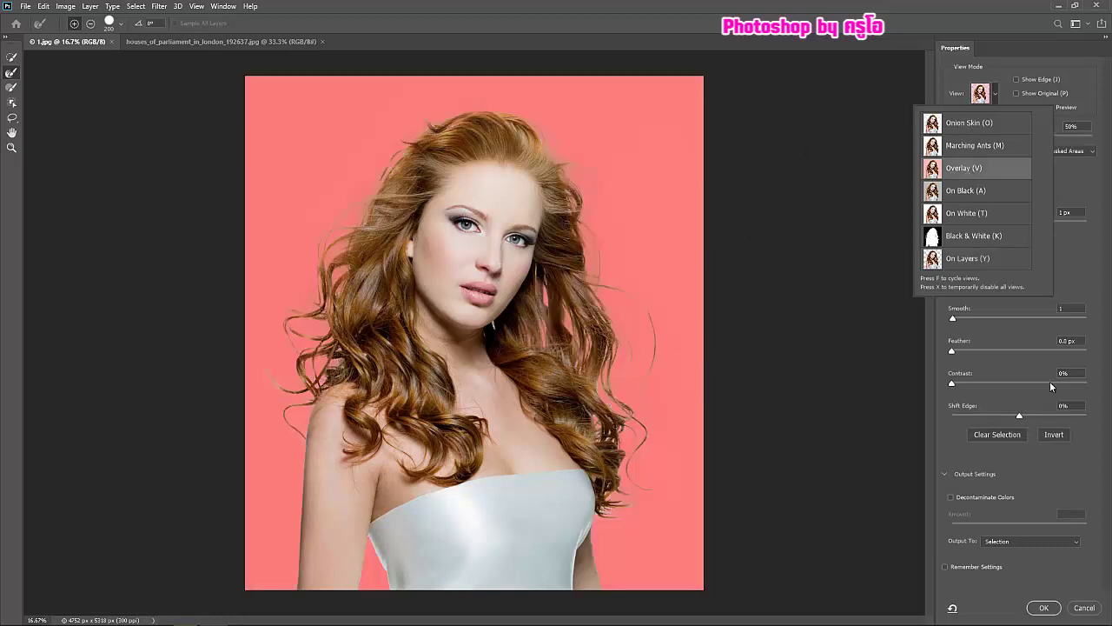
pyautogui.click(1082, 275)
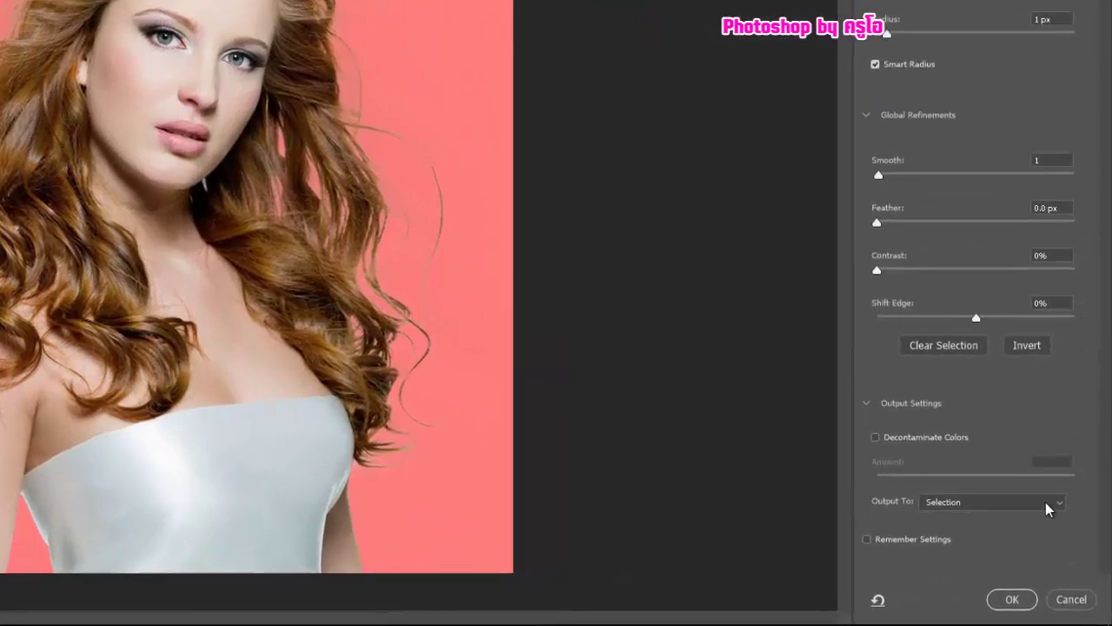
# - Output the refined selection to a New Layer as a transparent cutout
pyautogui.click(1067, 541)
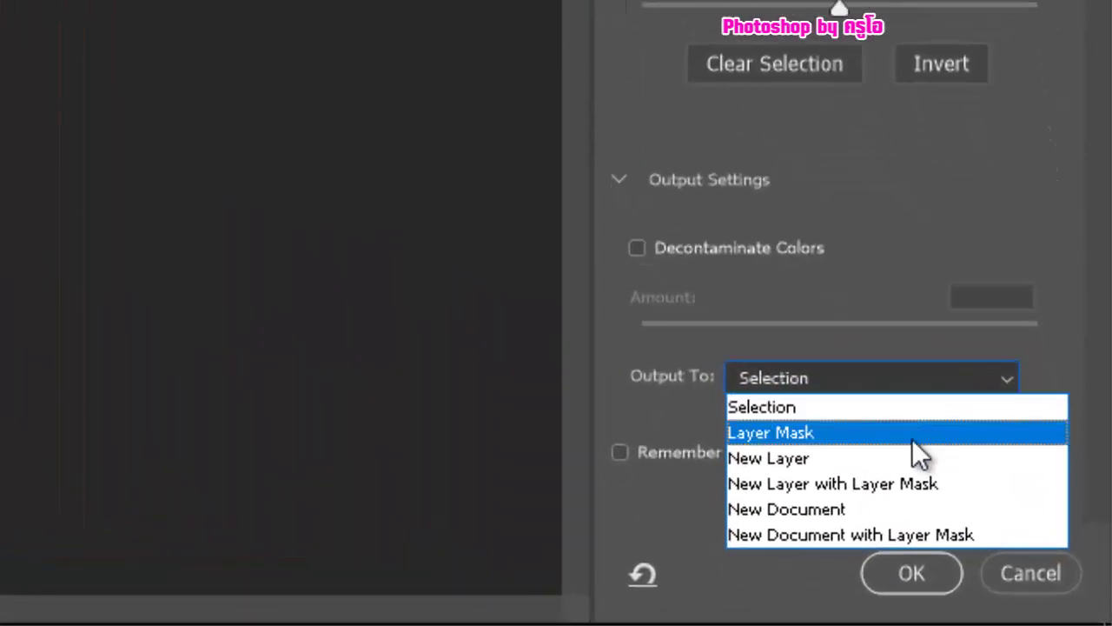
pyautogui.click(904, 457)
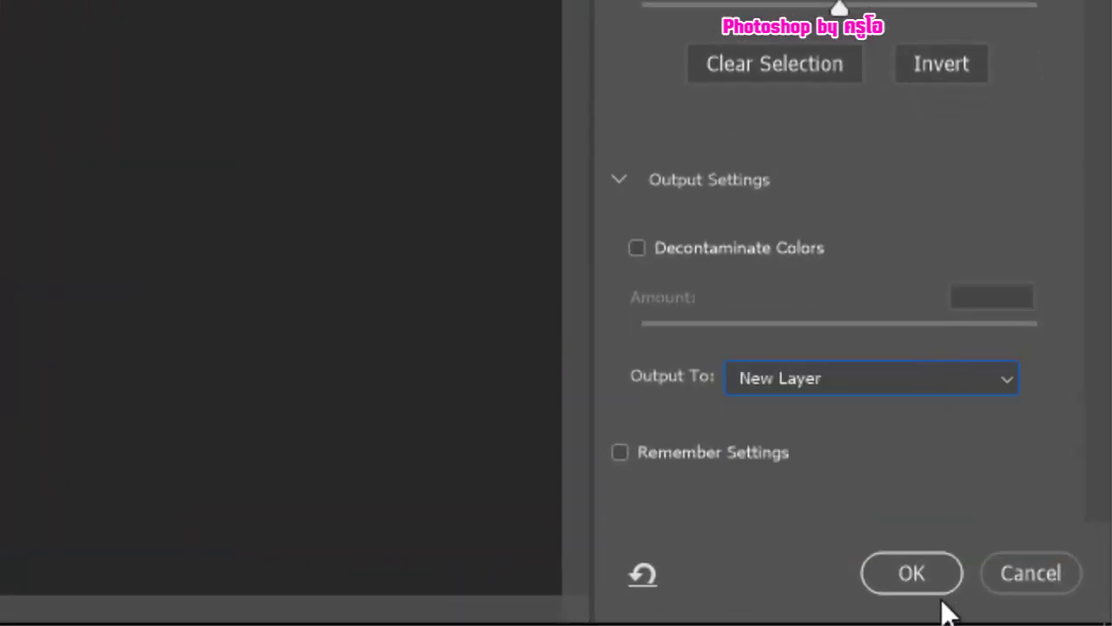
pyautogui.click(920, 567)
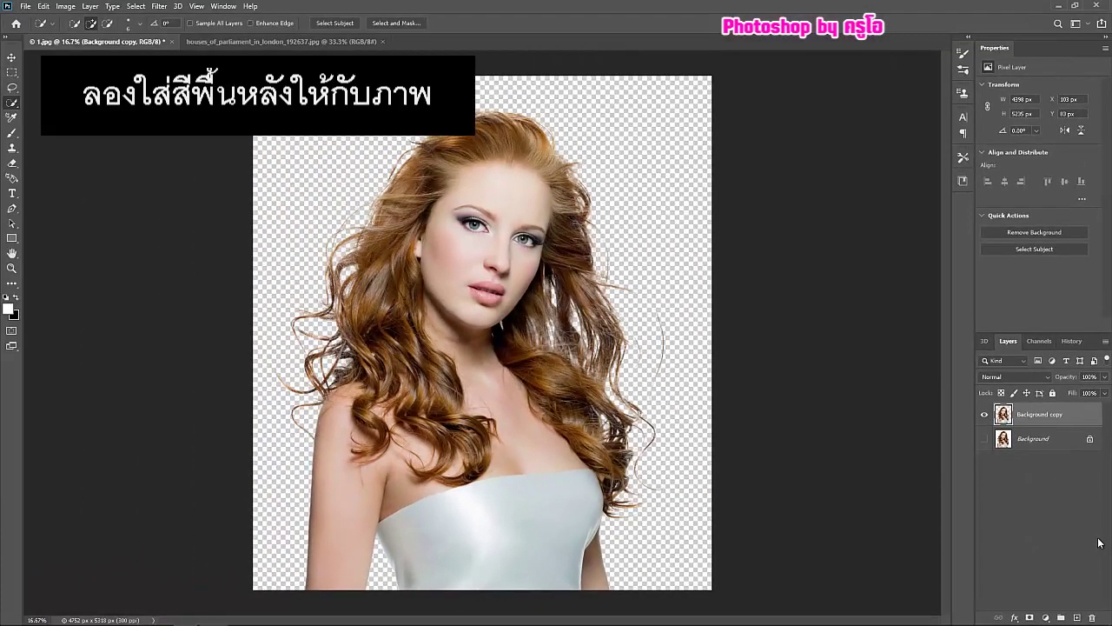
# - Add a mint green (R43 G253 B196) Color Fill 1 layer beneath the woman cutout
pyautogui.click(1078, 618)
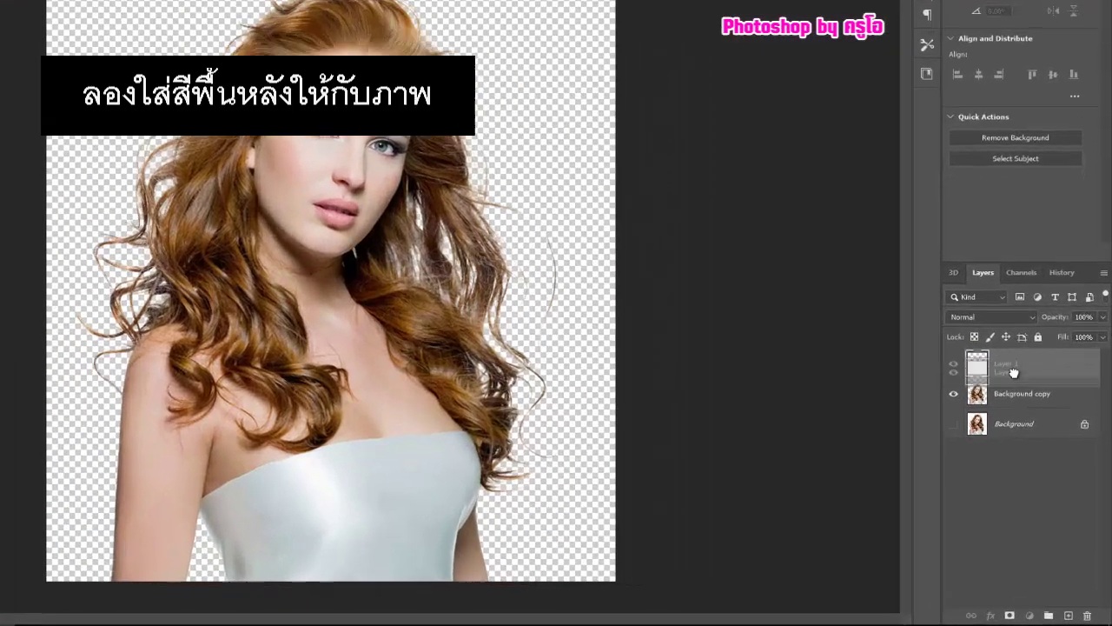
pyautogui.moveTo(1038, 414); pyautogui.dragTo(1038, 450)
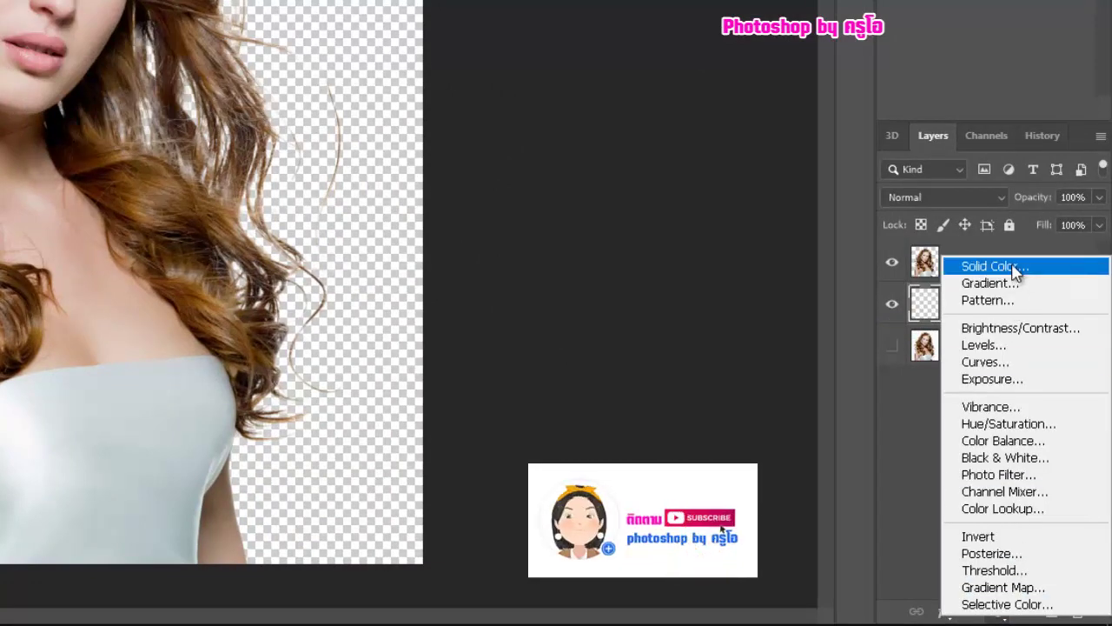
pyautogui.click(1013, 267)
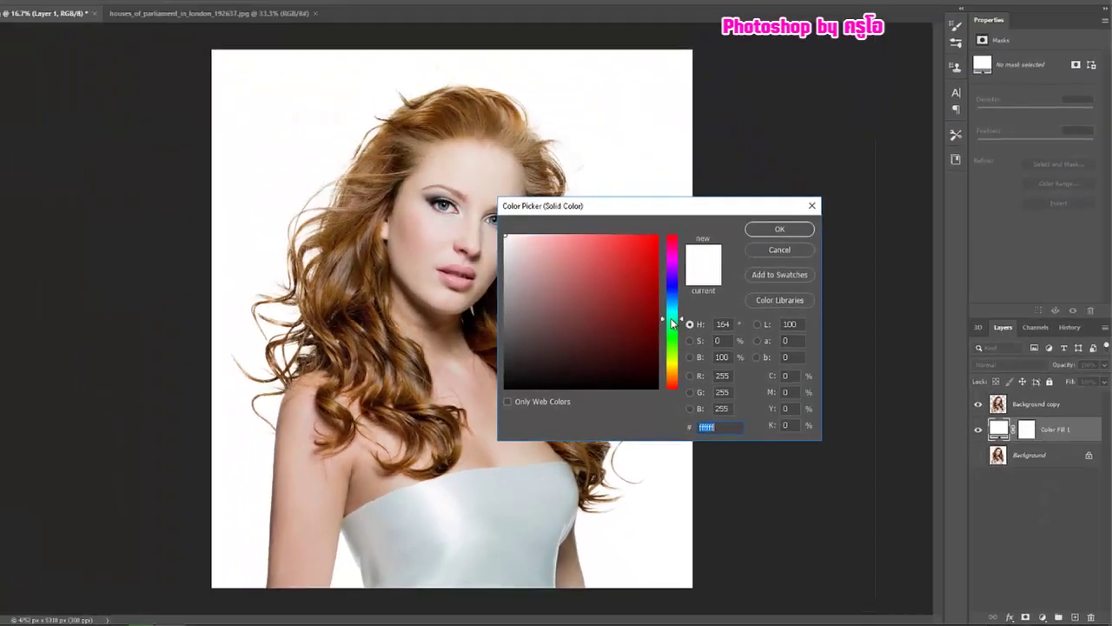
pyautogui.click(692, 334)
pyautogui.click(655, 254)
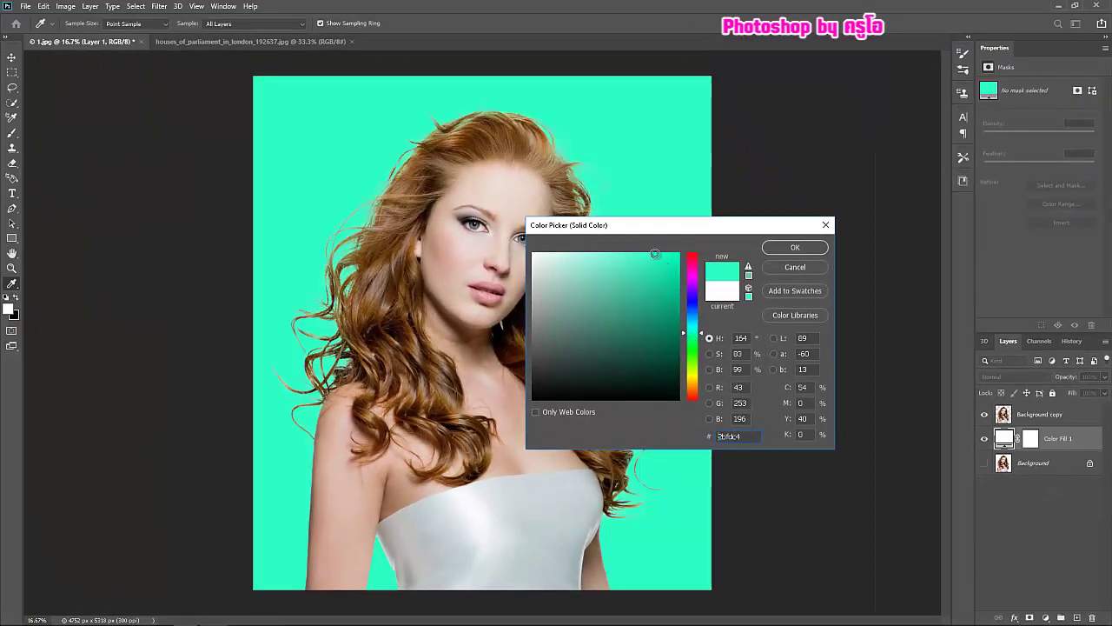
pyautogui.click(810, 249)
pyautogui.press('w')
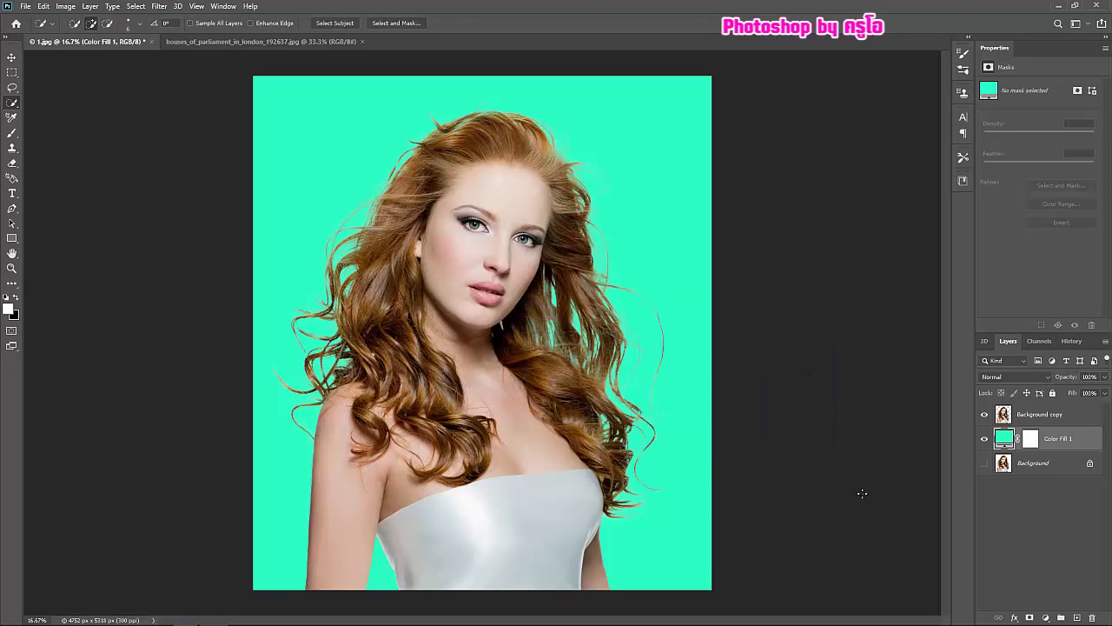
# - Drag the Houses of Parliament photo into 1.jpg as Layer 1, top aligned to the canvas top
pyautogui.click(209, 40)
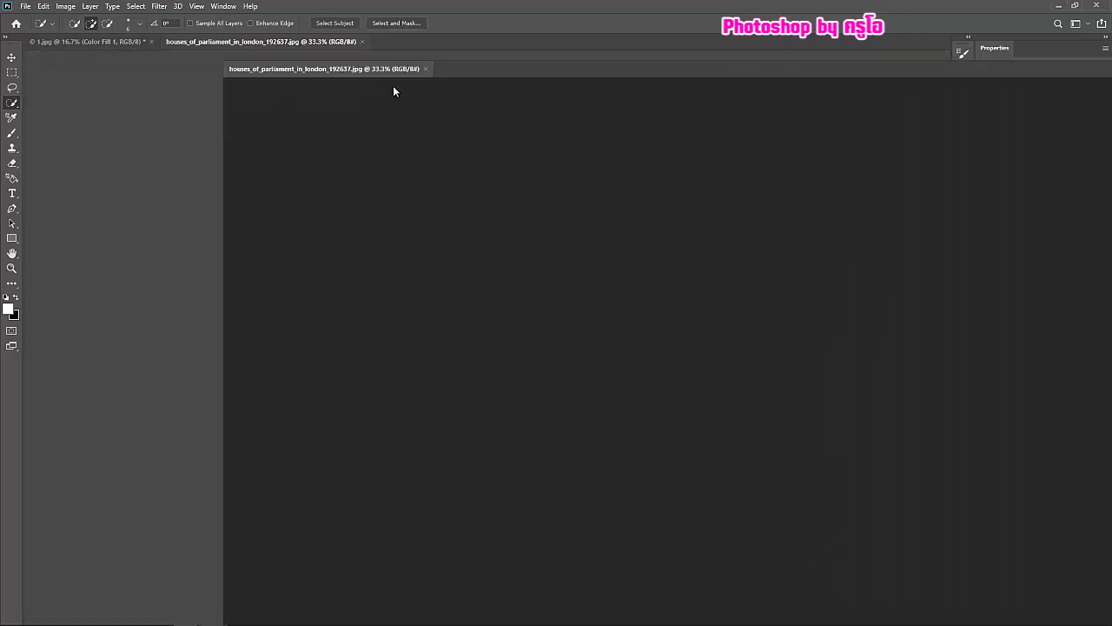
pyautogui.moveTo(279, 43); pyautogui.dragTo(408, 88)
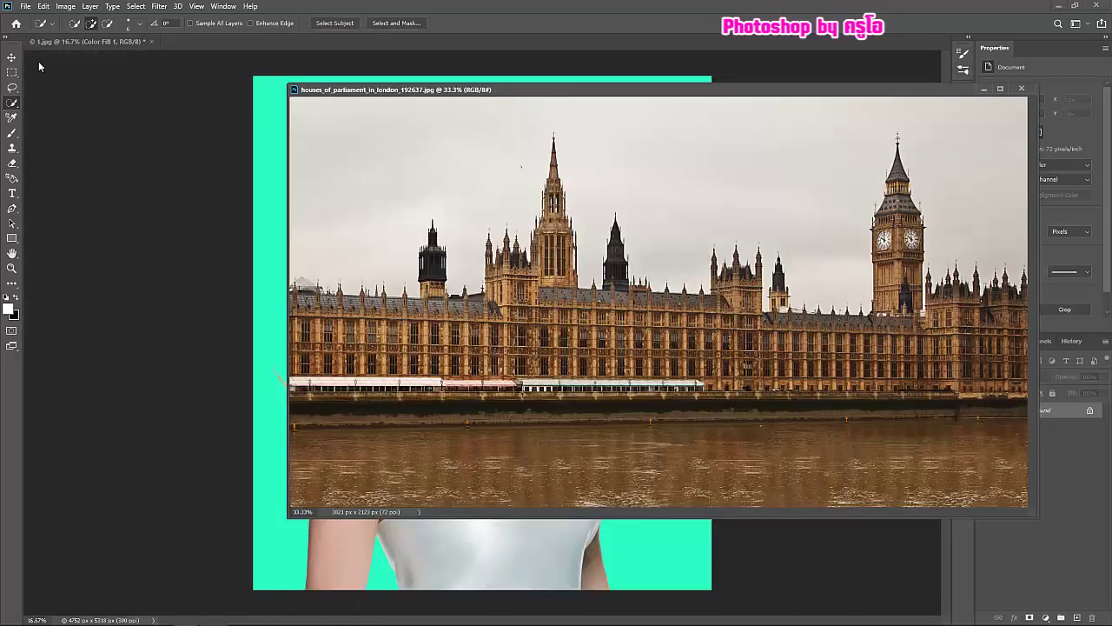
pyautogui.click(13, 57)
pyautogui.moveTo(333, 165); pyautogui.dragTo(272, 170)
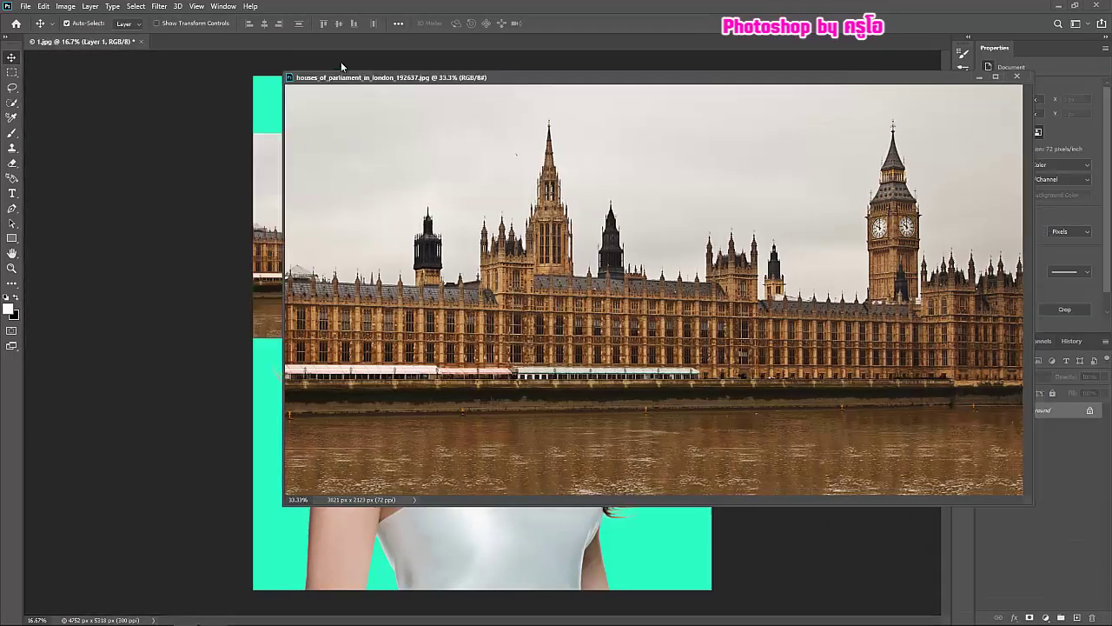
pyautogui.moveTo(351, 89); pyautogui.dragTo(332, 45)
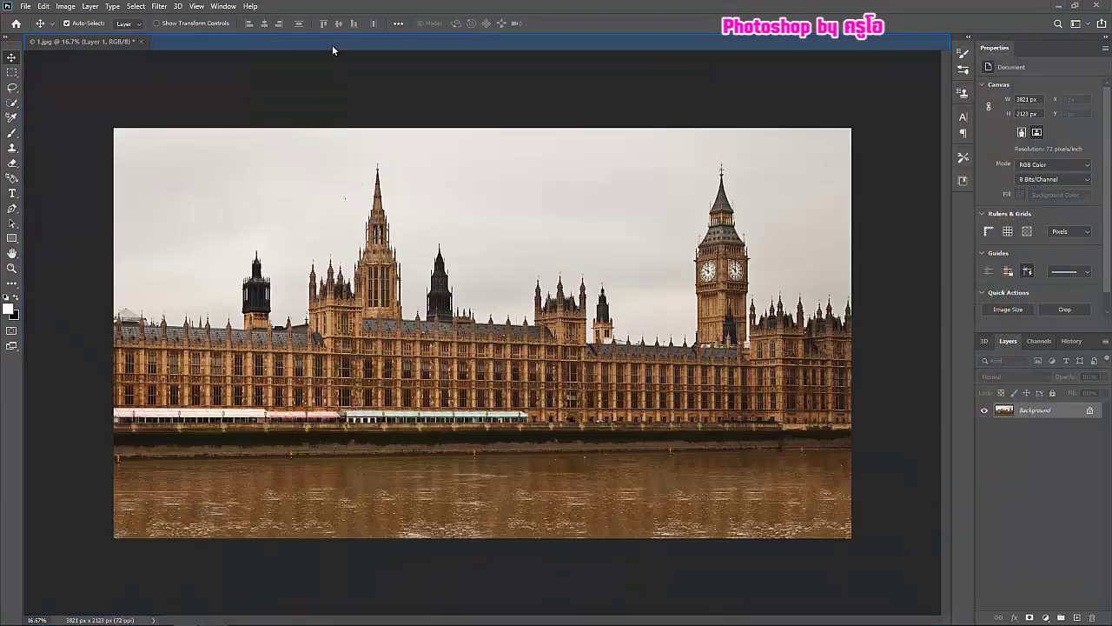
pyautogui.click(58, 43)
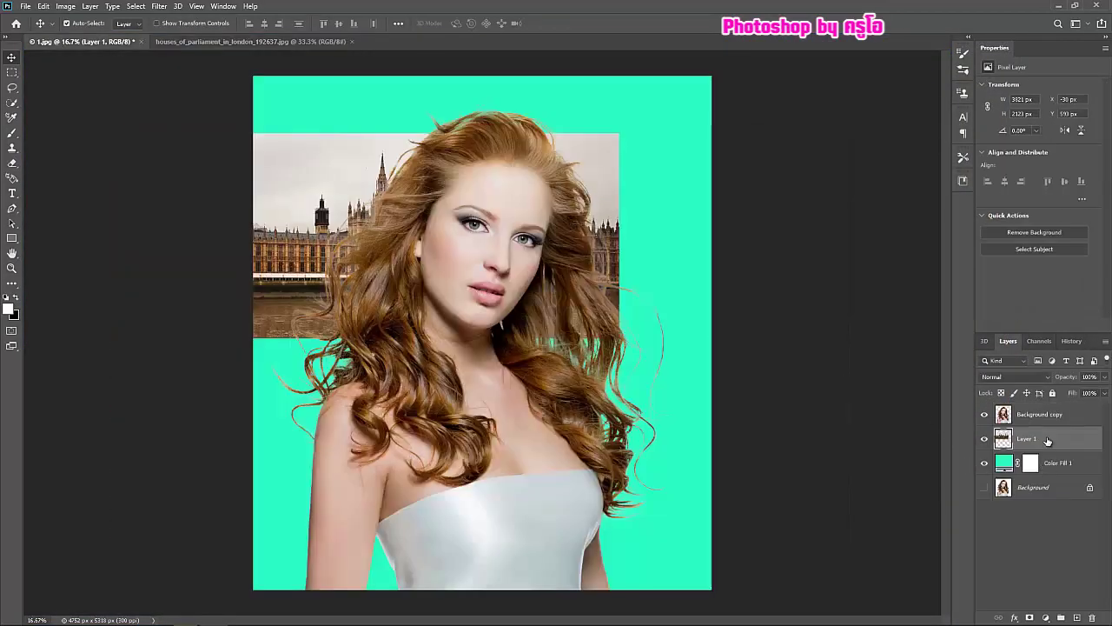
pyautogui.moveTo(287, 238); pyautogui.dragTo(287, 181)
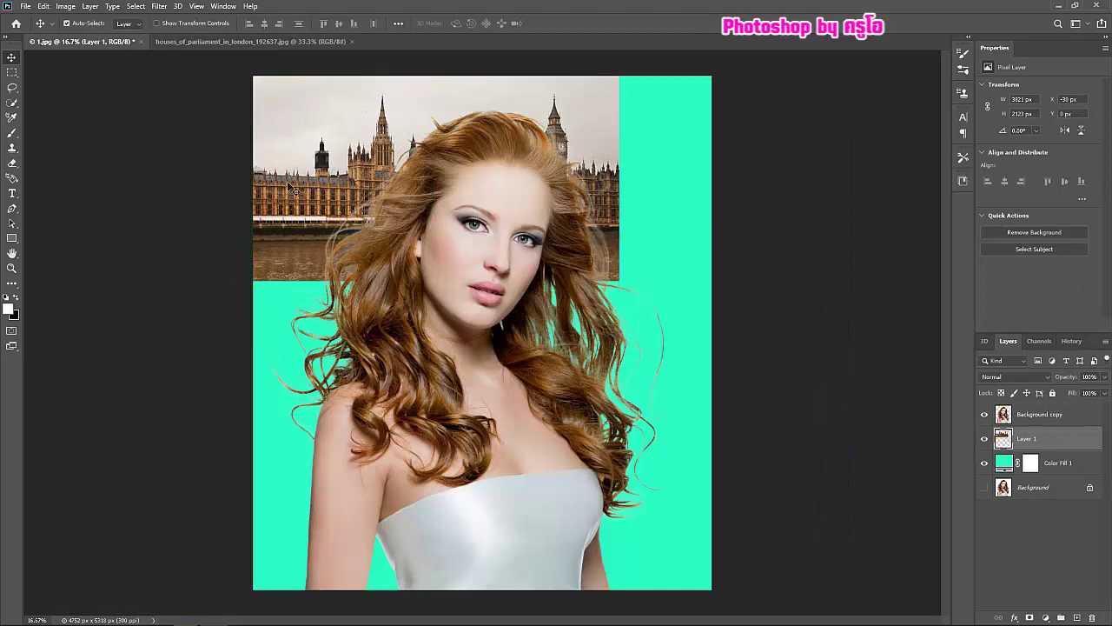
# - Scale Layer 1 up to fill the canvas, with Big Ben to the woman's right
pyautogui.hotkey('ctrl', 't')
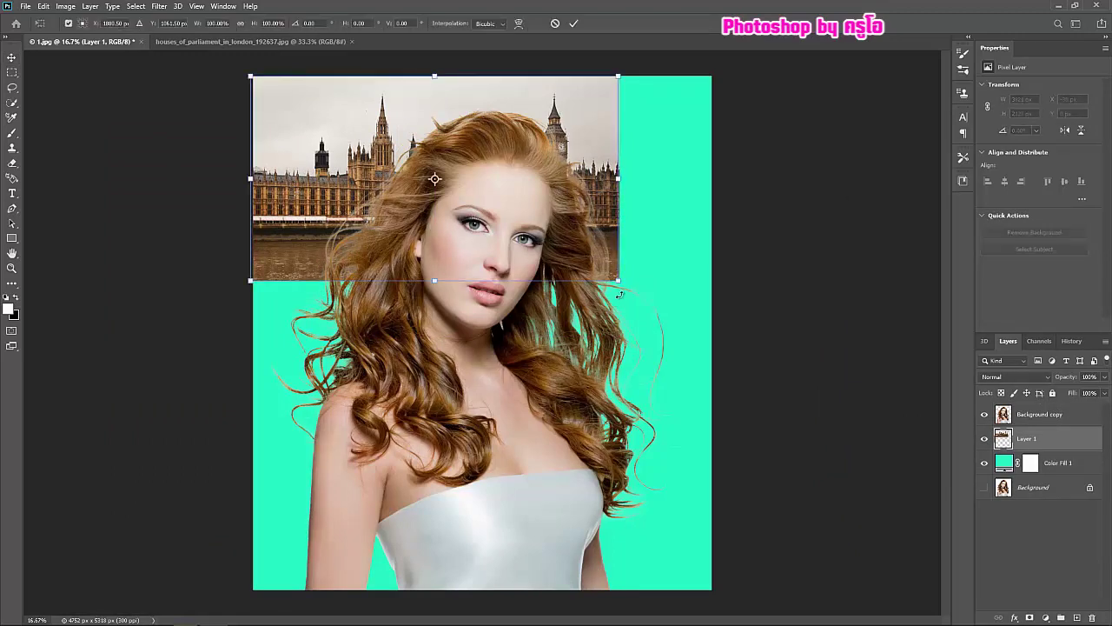
pyautogui.moveTo(619, 281); pyautogui.dragTo(919, 622)
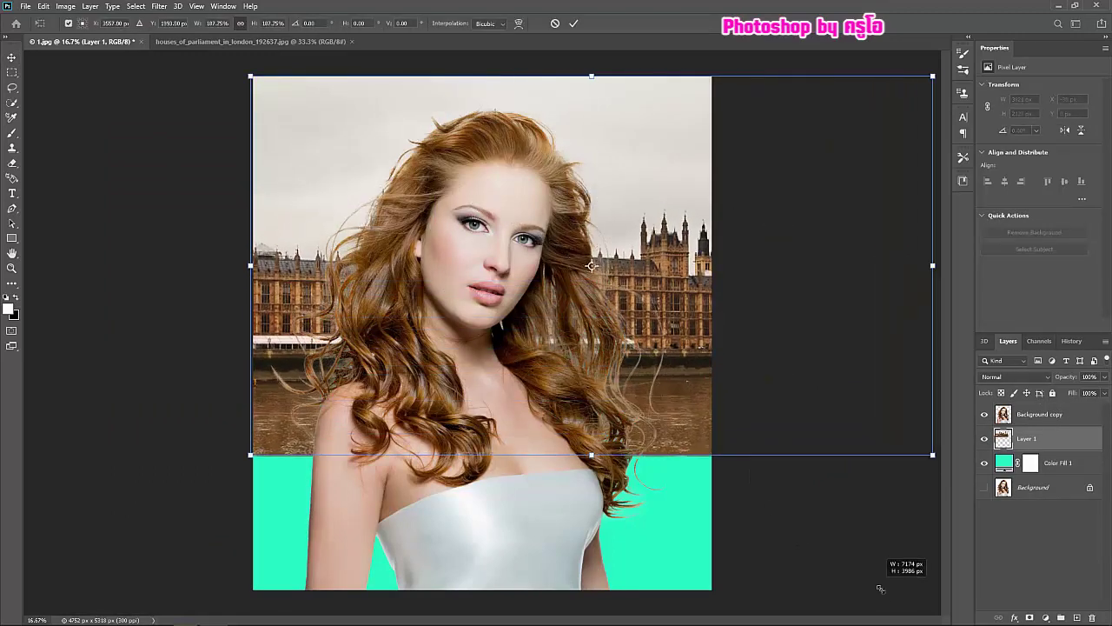
pyautogui.moveTo(830, 391)
pyautogui.mouseDown()
pyautogui.moveTo(693, 455)
pyautogui.moveTo(632, 386)
pyautogui.mouseUp()
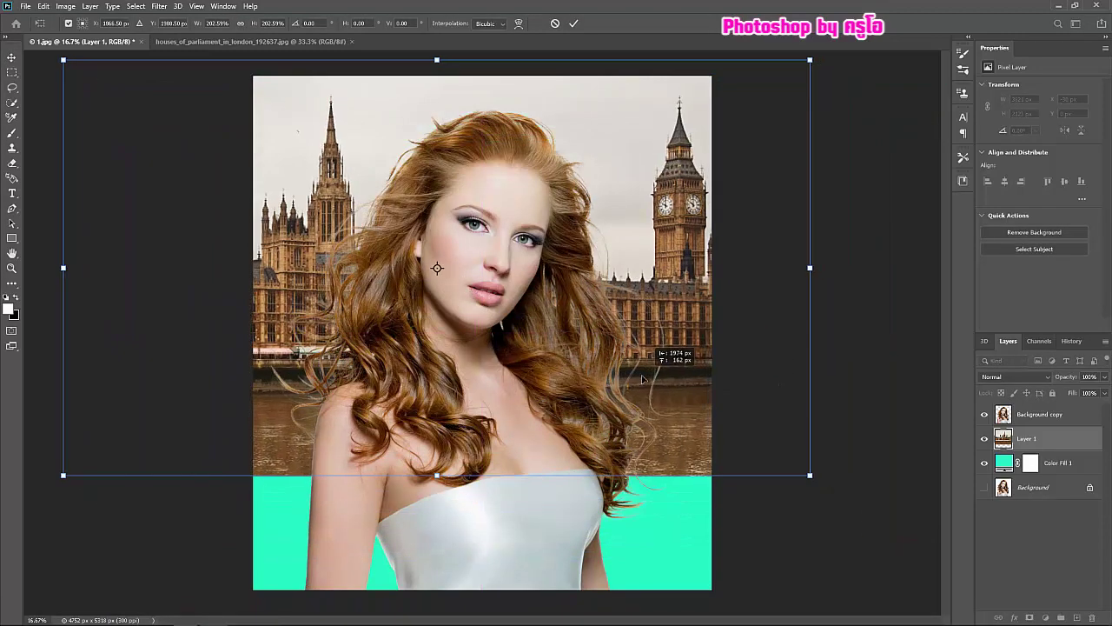
pyautogui.moveTo(632, 386); pyautogui.dragTo(616, 392)
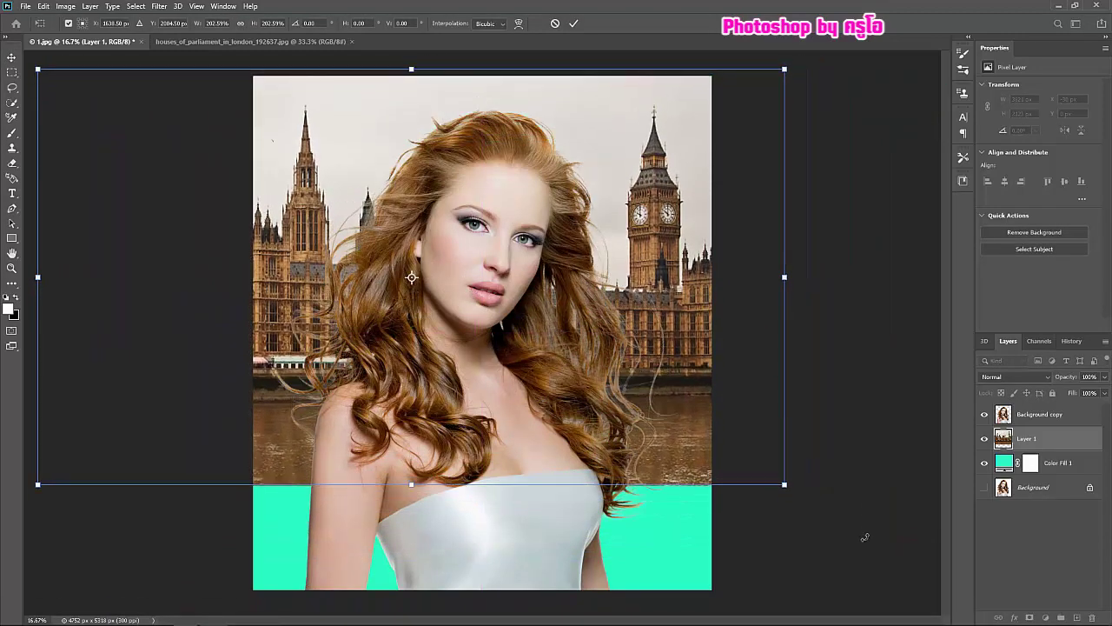
pyautogui.moveTo(783, 487); pyautogui.dragTo(866, 571)
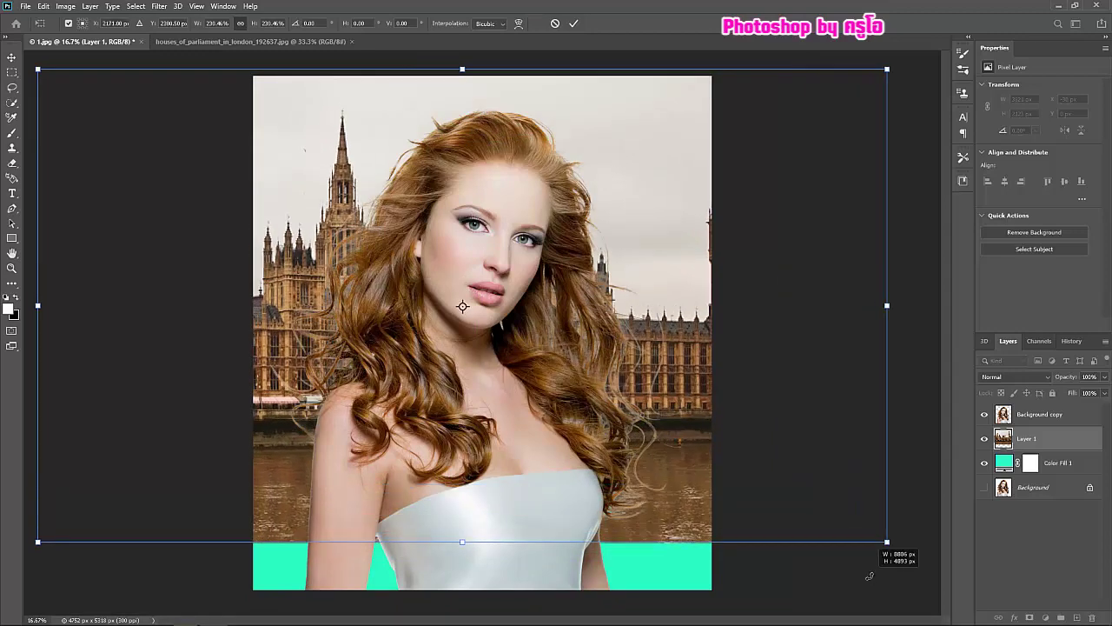
pyautogui.moveTo(764, 486)
pyautogui.mouseDown()
pyautogui.moveTo(706, 499)
pyautogui.moveTo(705, 488)
pyautogui.mouseUp()
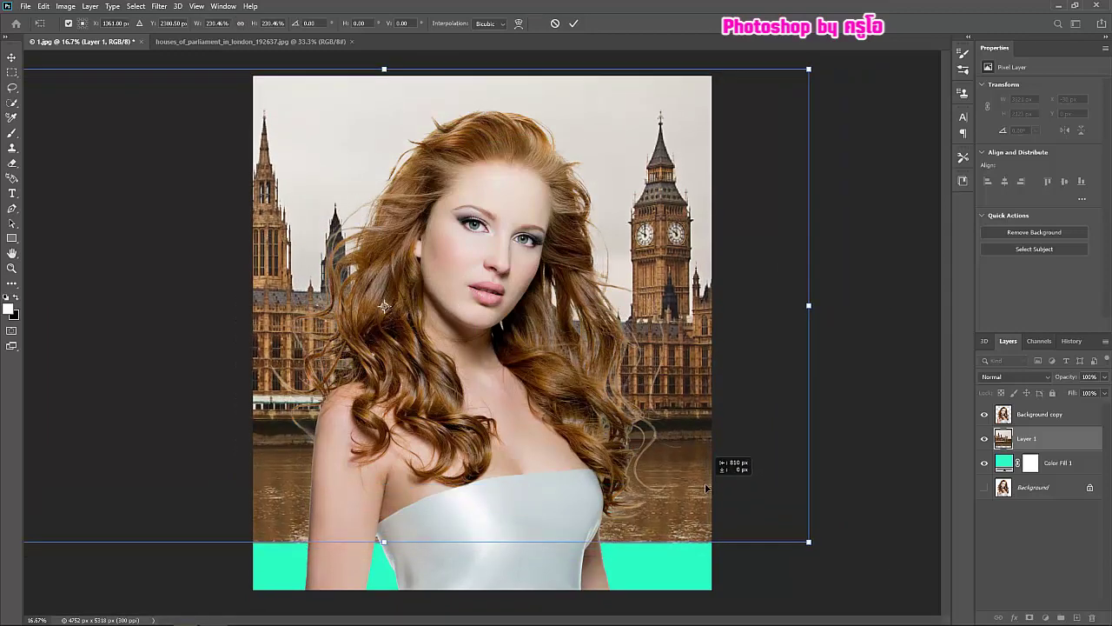
pyautogui.click(573, 23)
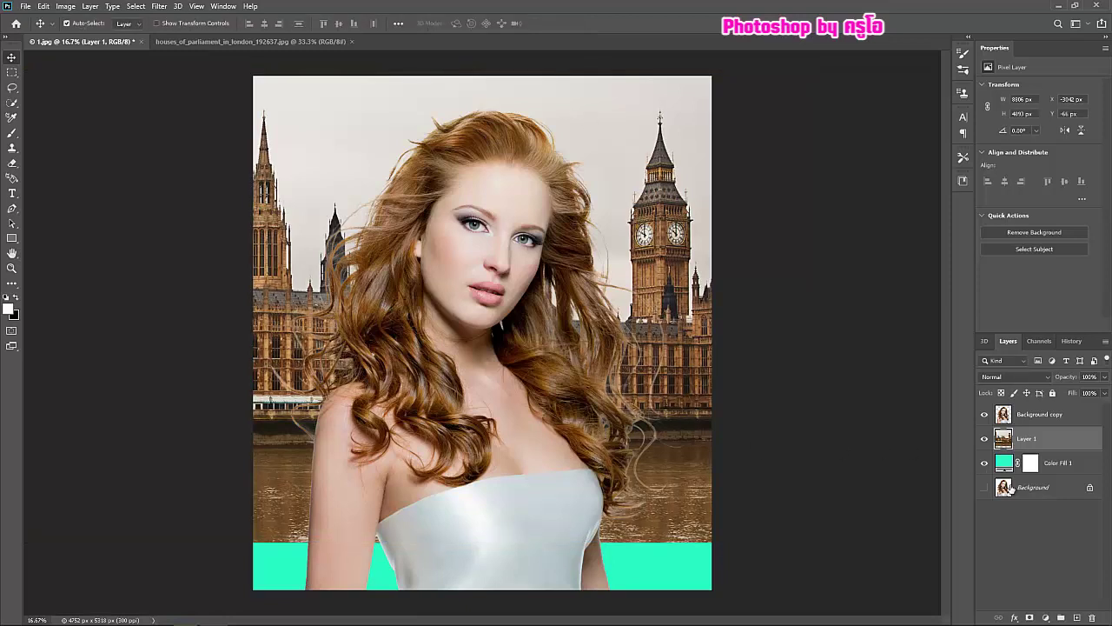
# - Scale the Background copy cutout to about 79% and set her on the mint strip
pyautogui.click(1038, 414)
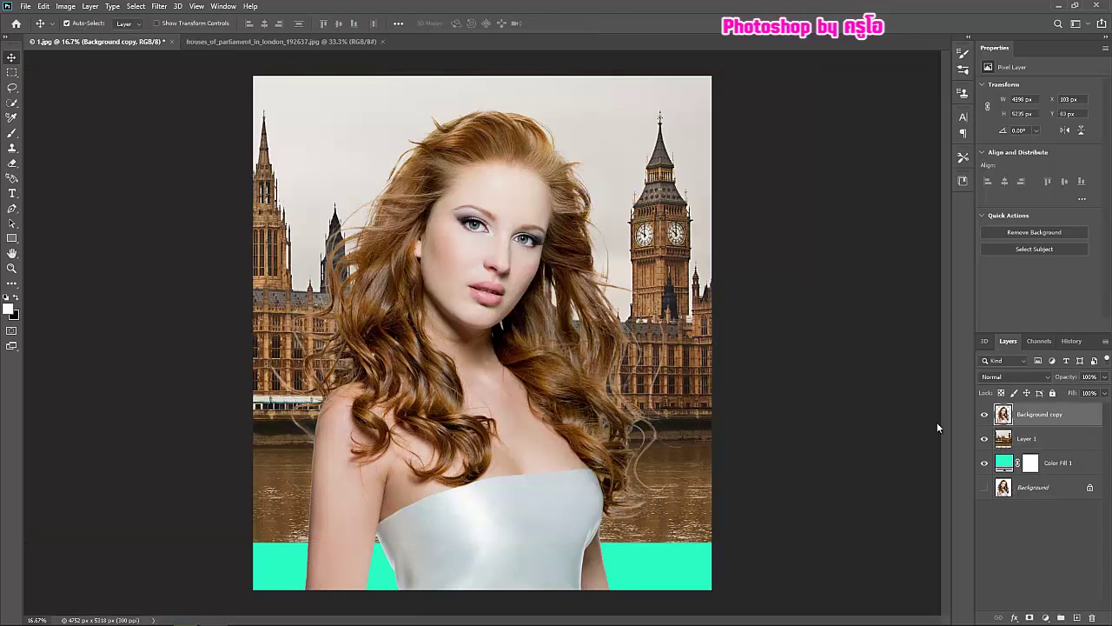
pyautogui.hotkey('ctrl', 't')
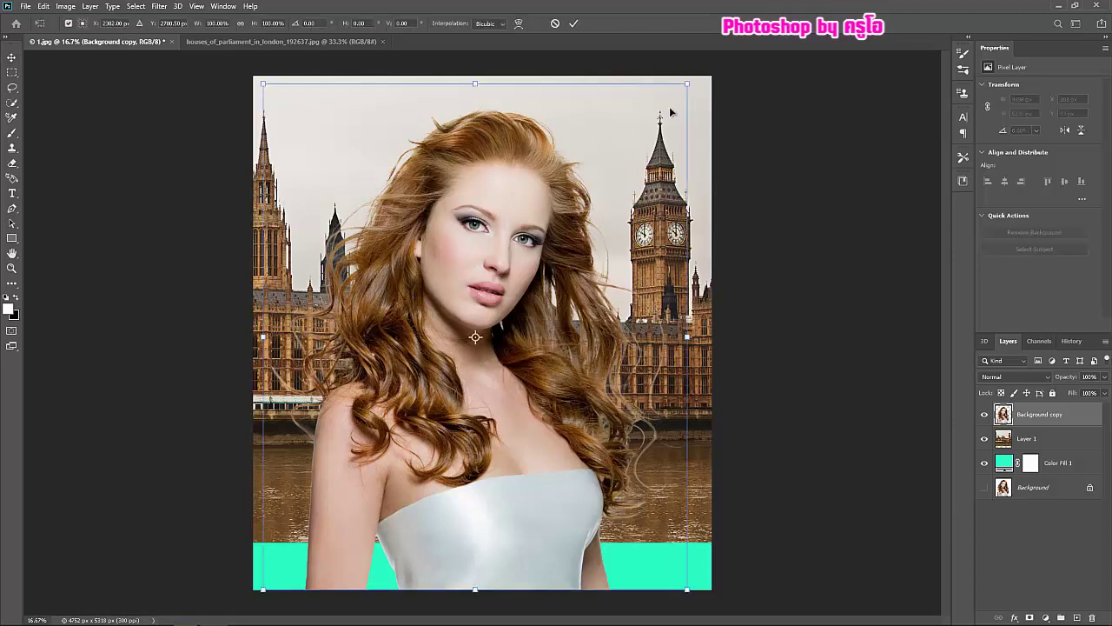
pyautogui.moveTo(685, 84); pyautogui.dragTo(596, 190)
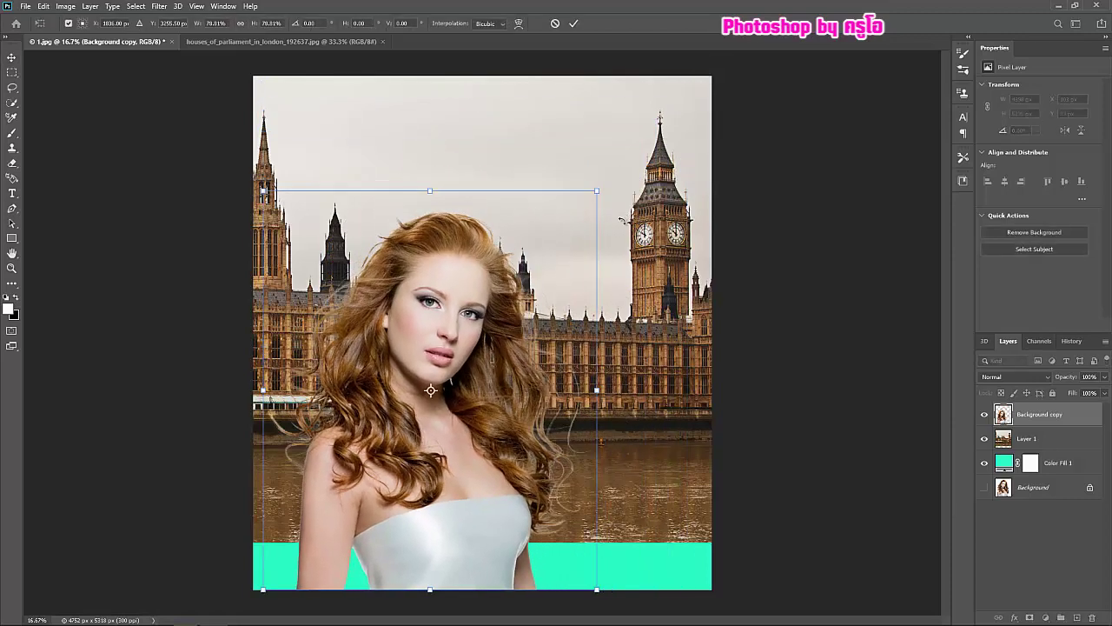
pyautogui.moveTo(466, 337); pyautogui.dragTo(492, 290)
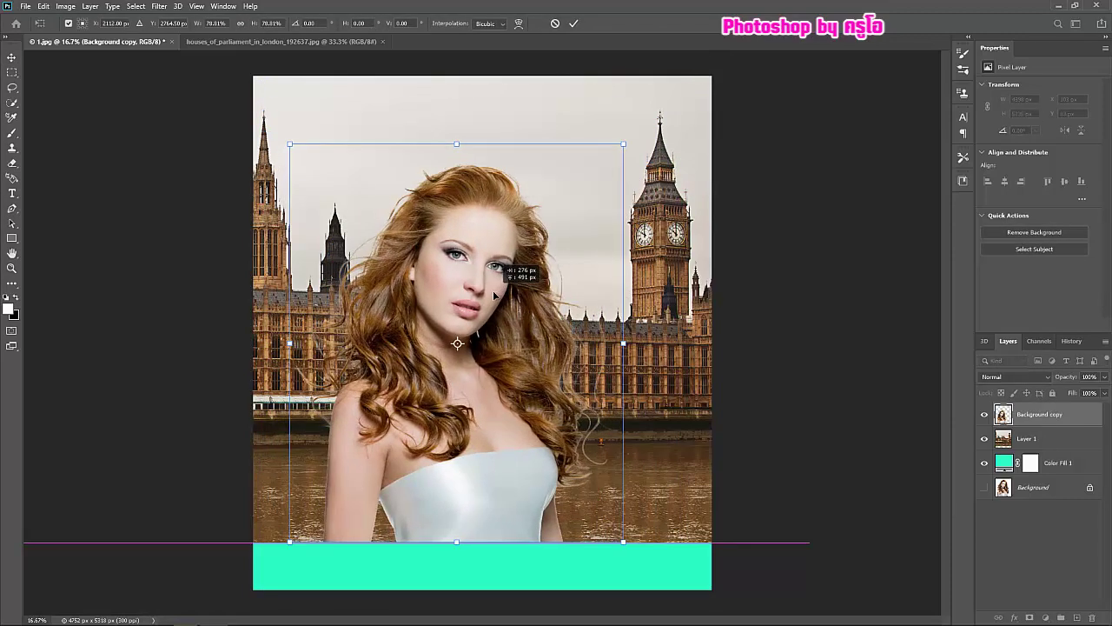
pyautogui.click(574, 24)
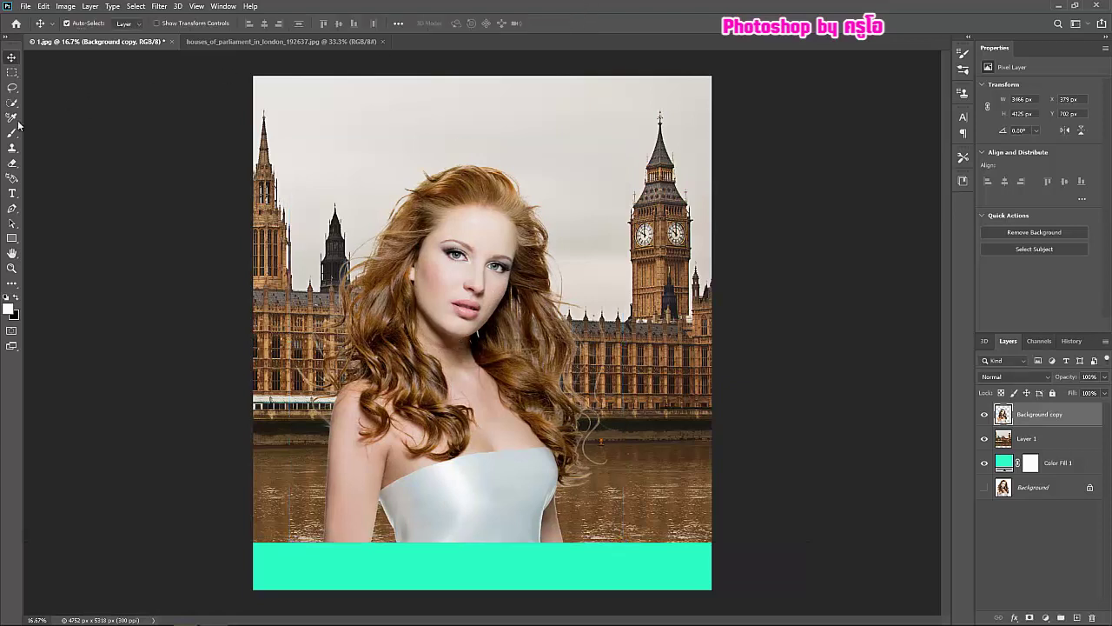
# - Crop off the bottom mint strip and widen both sides into a landscape frame
pyautogui.press('i')
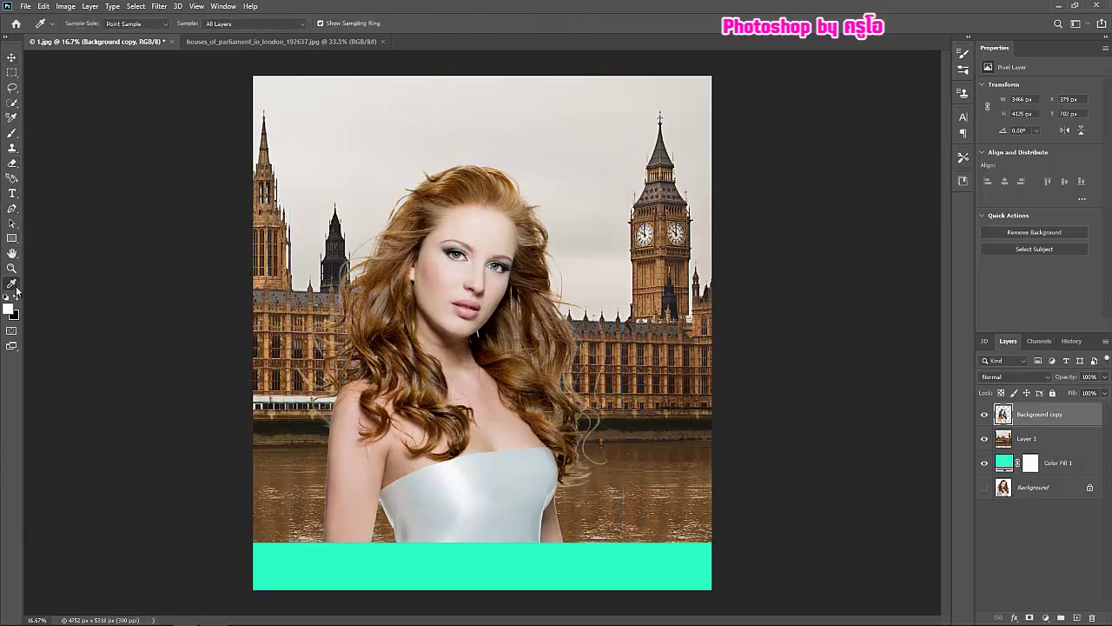
pyautogui.click(15, 291)
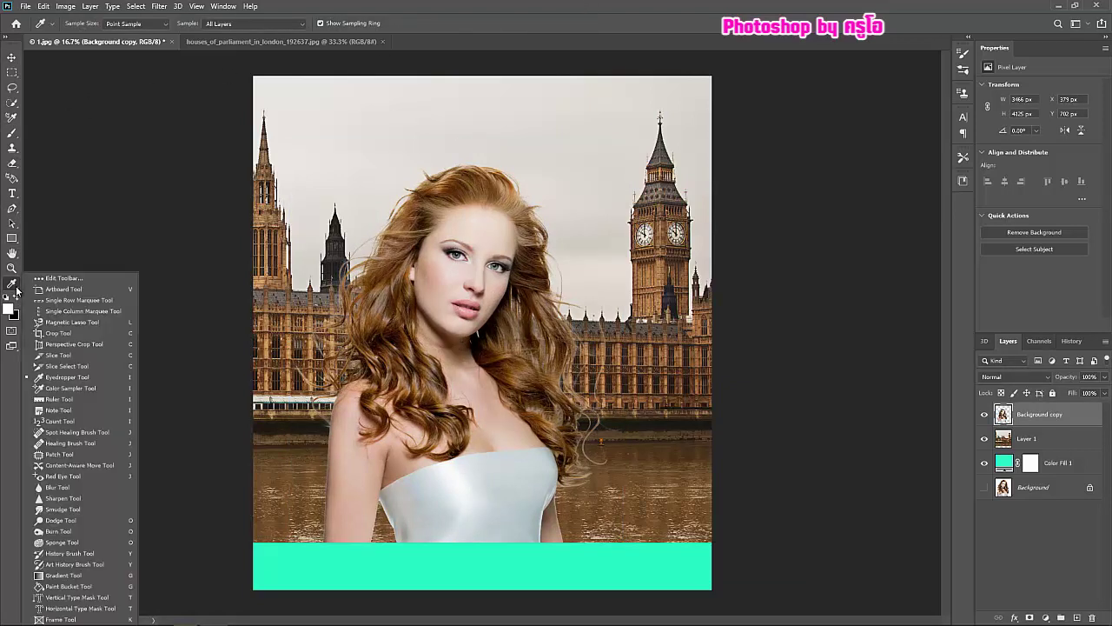
pyautogui.click(53, 332)
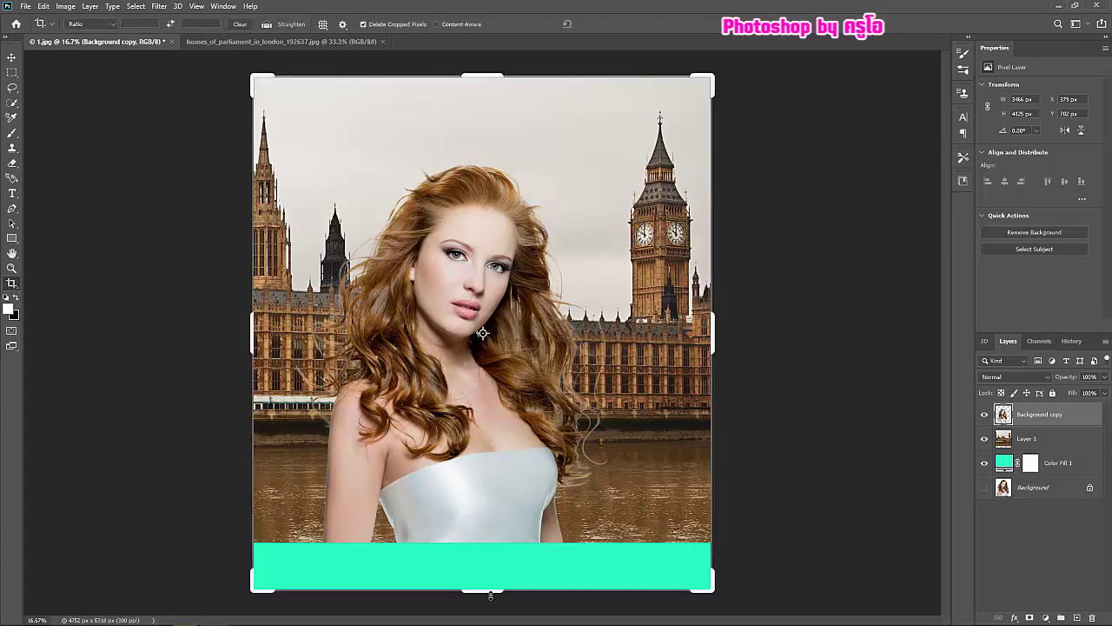
pyautogui.moveTo(490, 594); pyautogui.dragTo(488, 577)
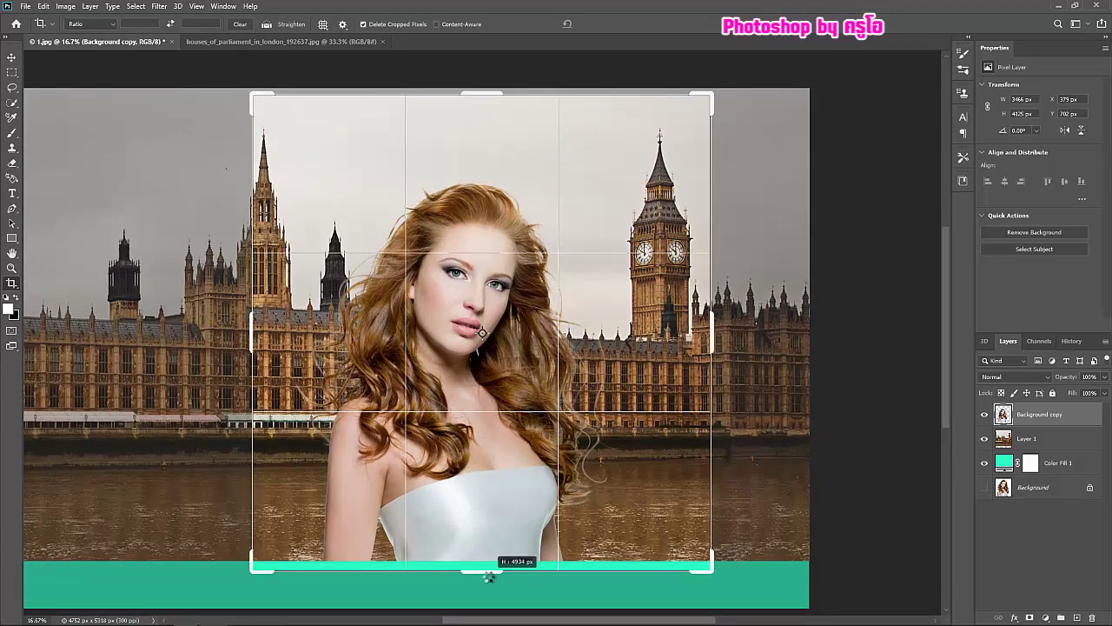
pyautogui.moveTo(488, 577); pyautogui.dragTo(489, 567)
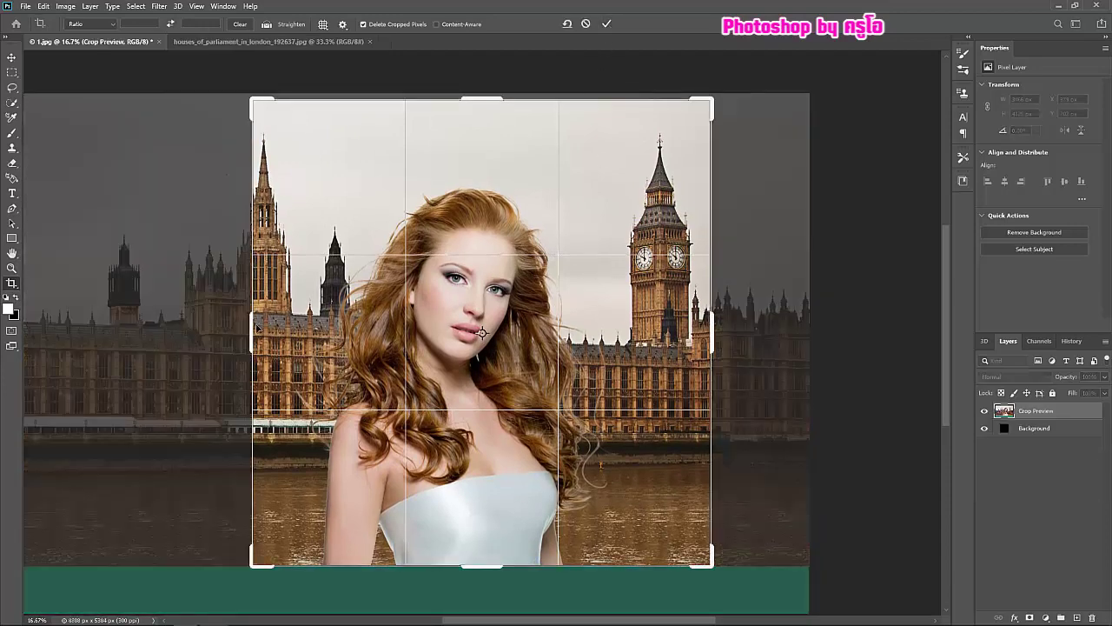
pyautogui.moveTo(257, 328); pyautogui.dragTo(162, 325)
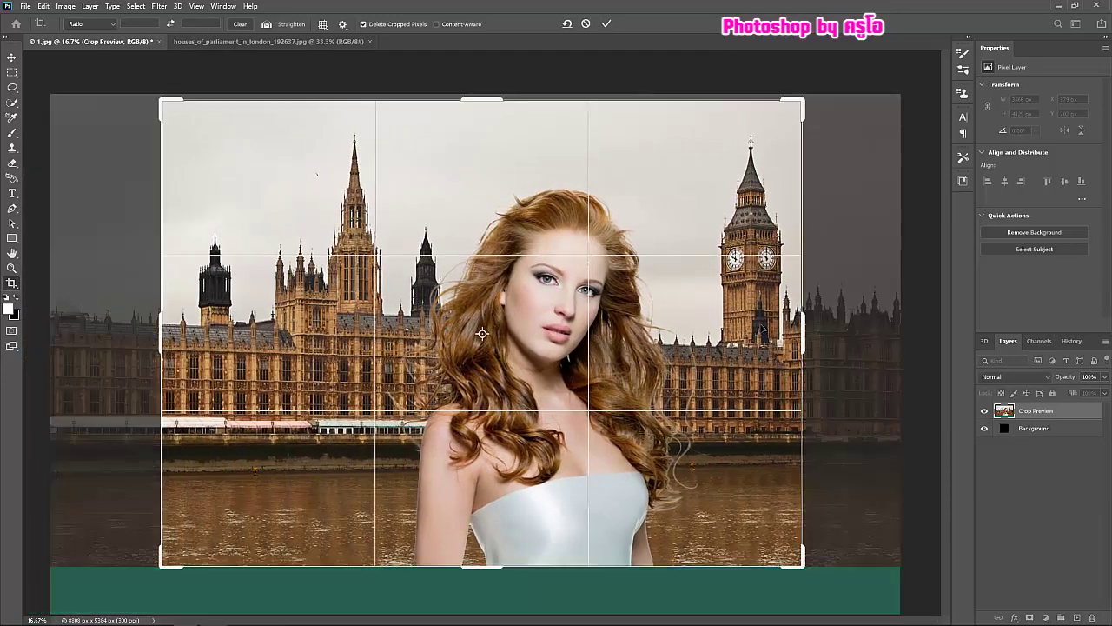
pyautogui.moveTo(805, 327); pyautogui.dragTo(852, 327)
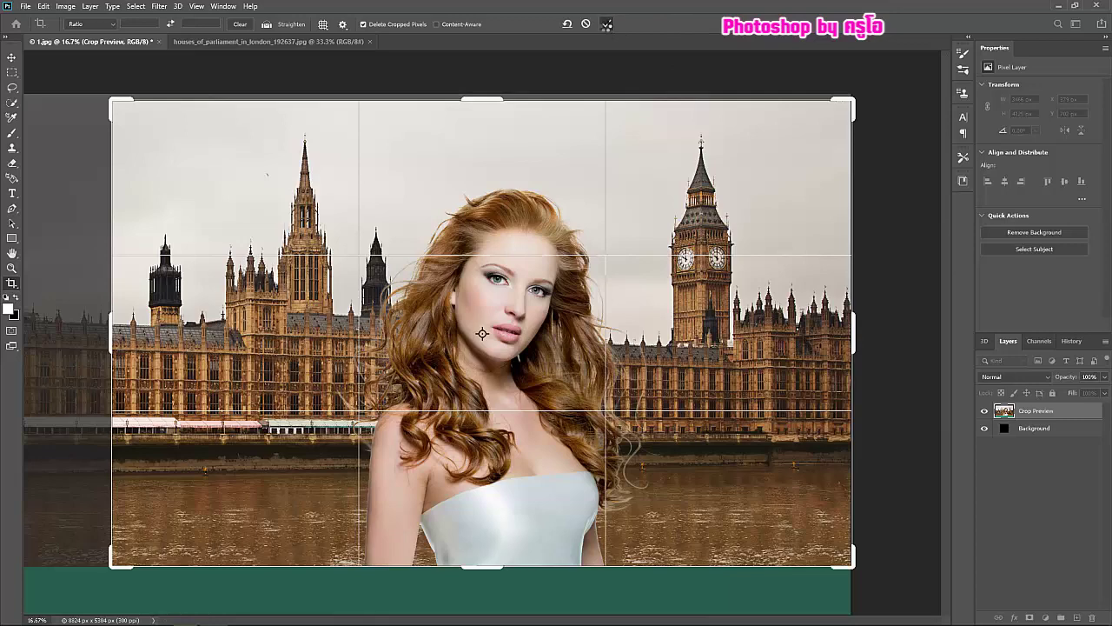
pyautogui.click(607, 24)
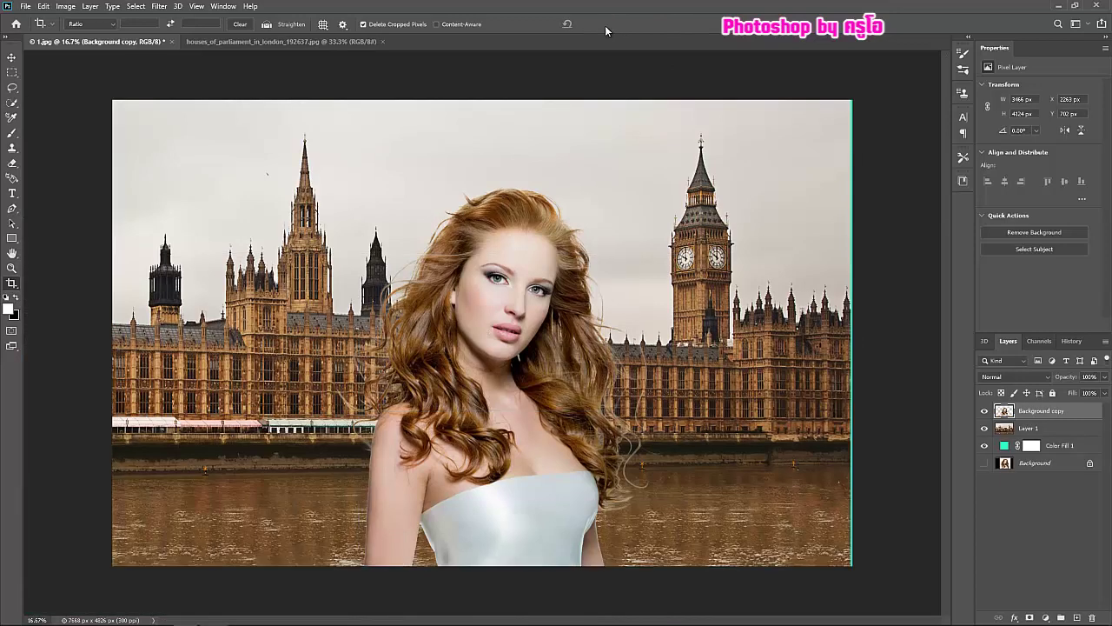